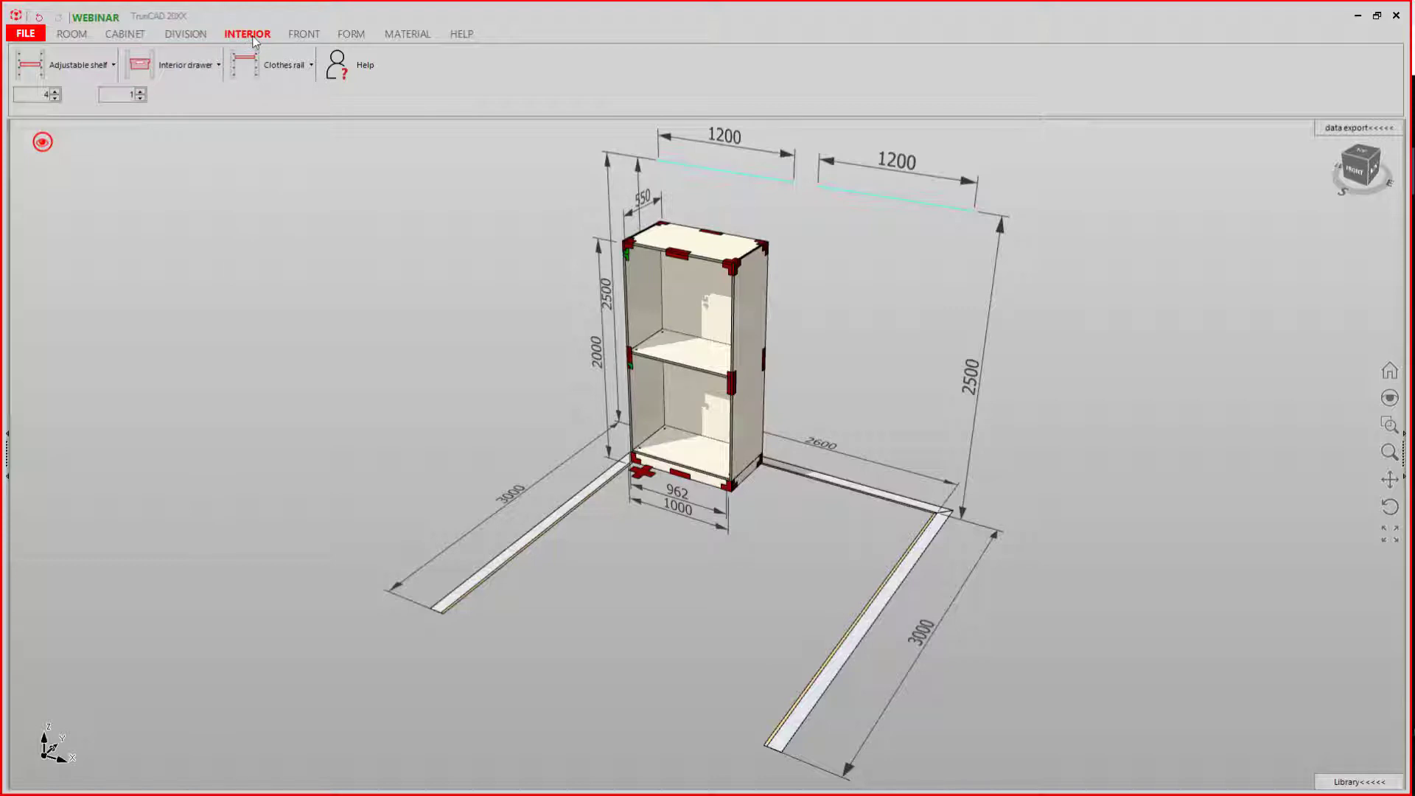
# - Show the adjustable shelf's hole options: Row of holes, Row of holes passing, Group of holes
pyautogui.click(99, 80)
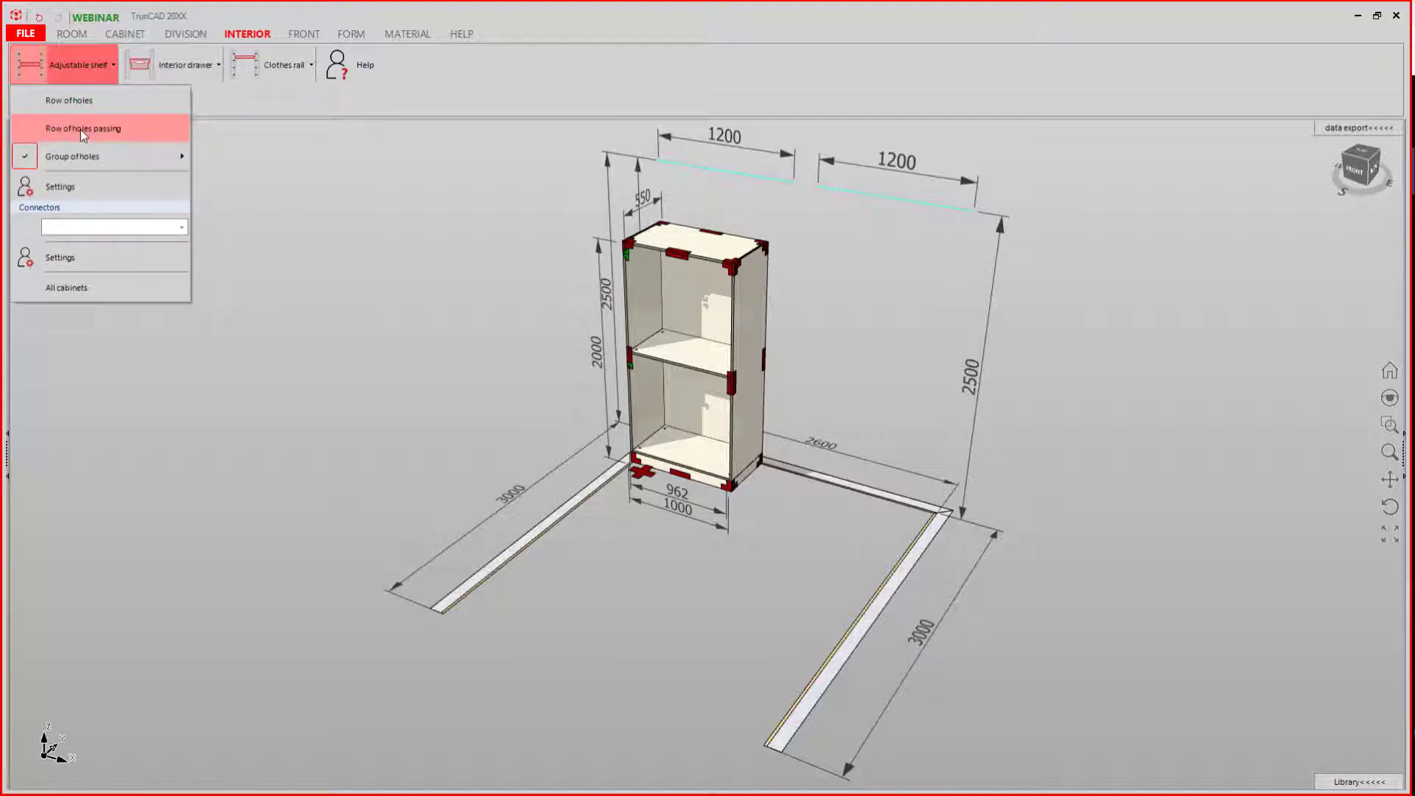
pyautogui.moveTo(73, 156)
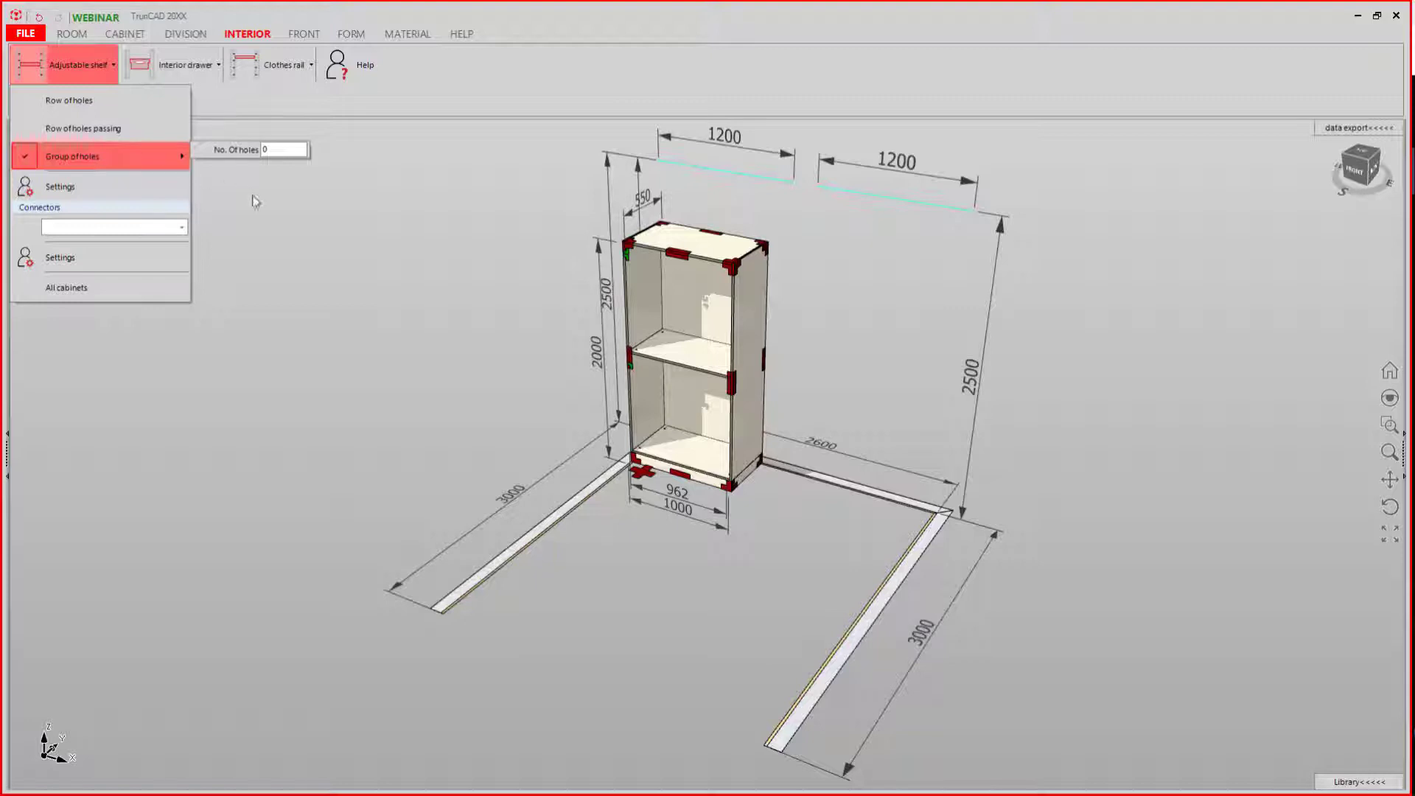
# - Zoom in on the cabinet and set the adjustable shelf to Row of holes
pyautogui.click(390, 288)
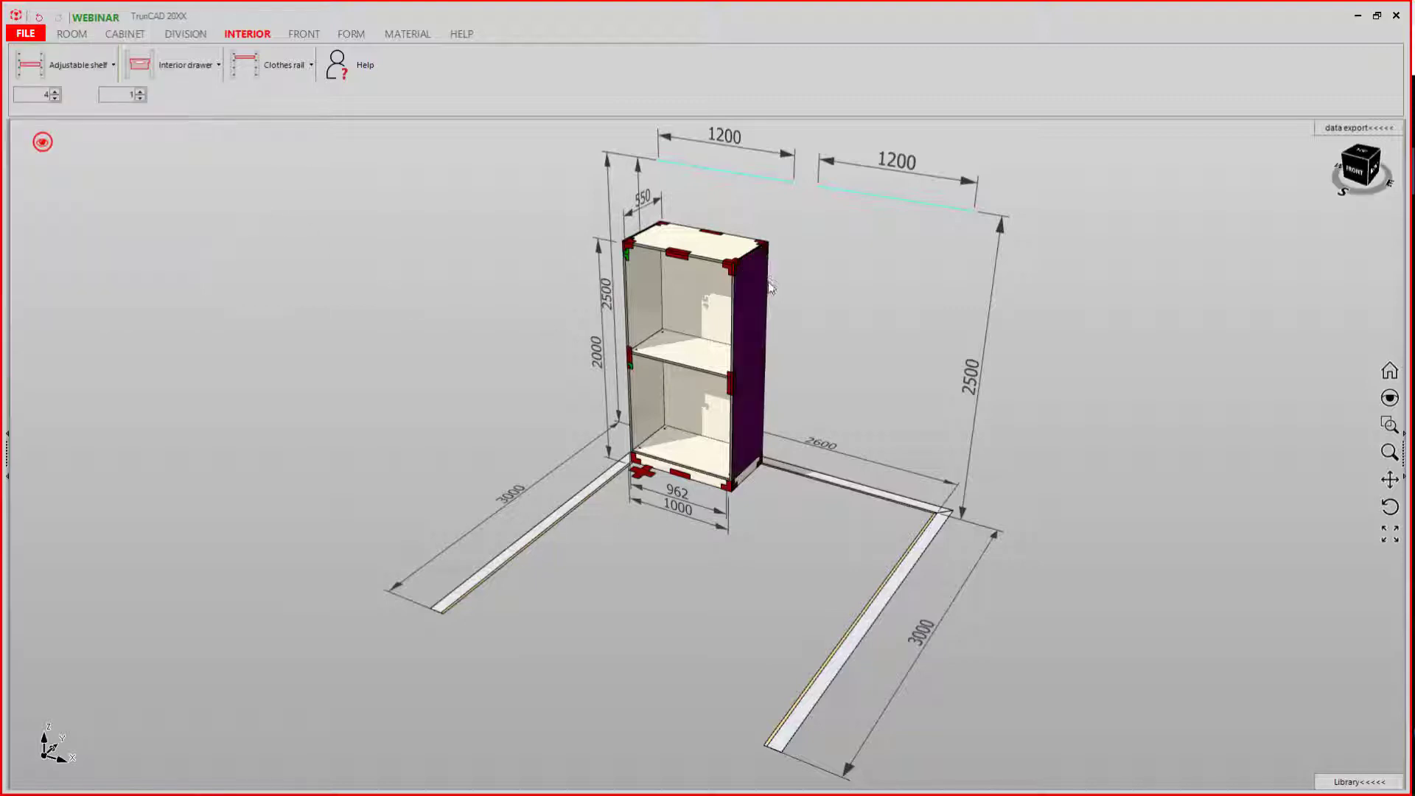
pyautogui.scroll(2, 772, 292)
pyautogui.scroll(2, 772, 295)
pyautogui.scroll(2, 772, 298)
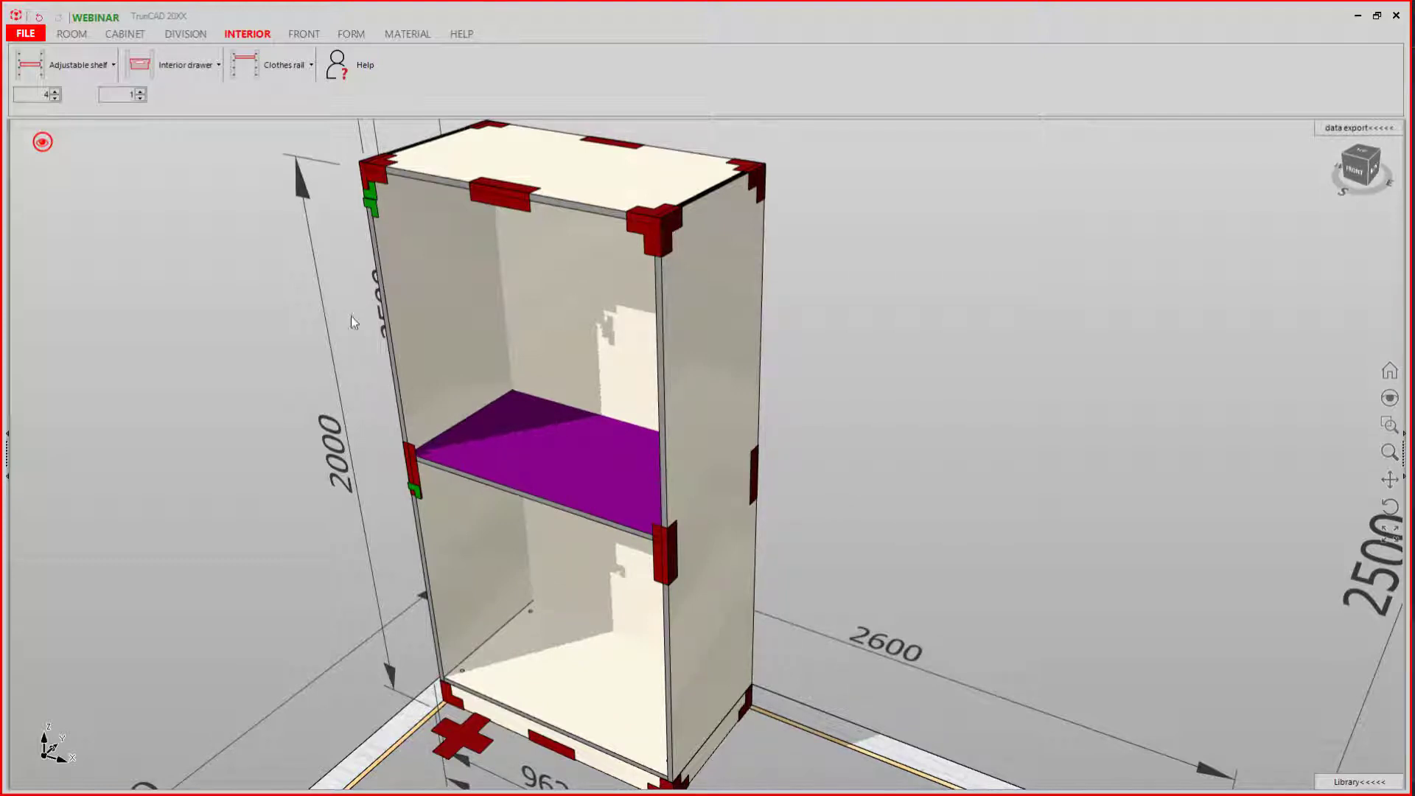
pyautogui.click(81, 66)
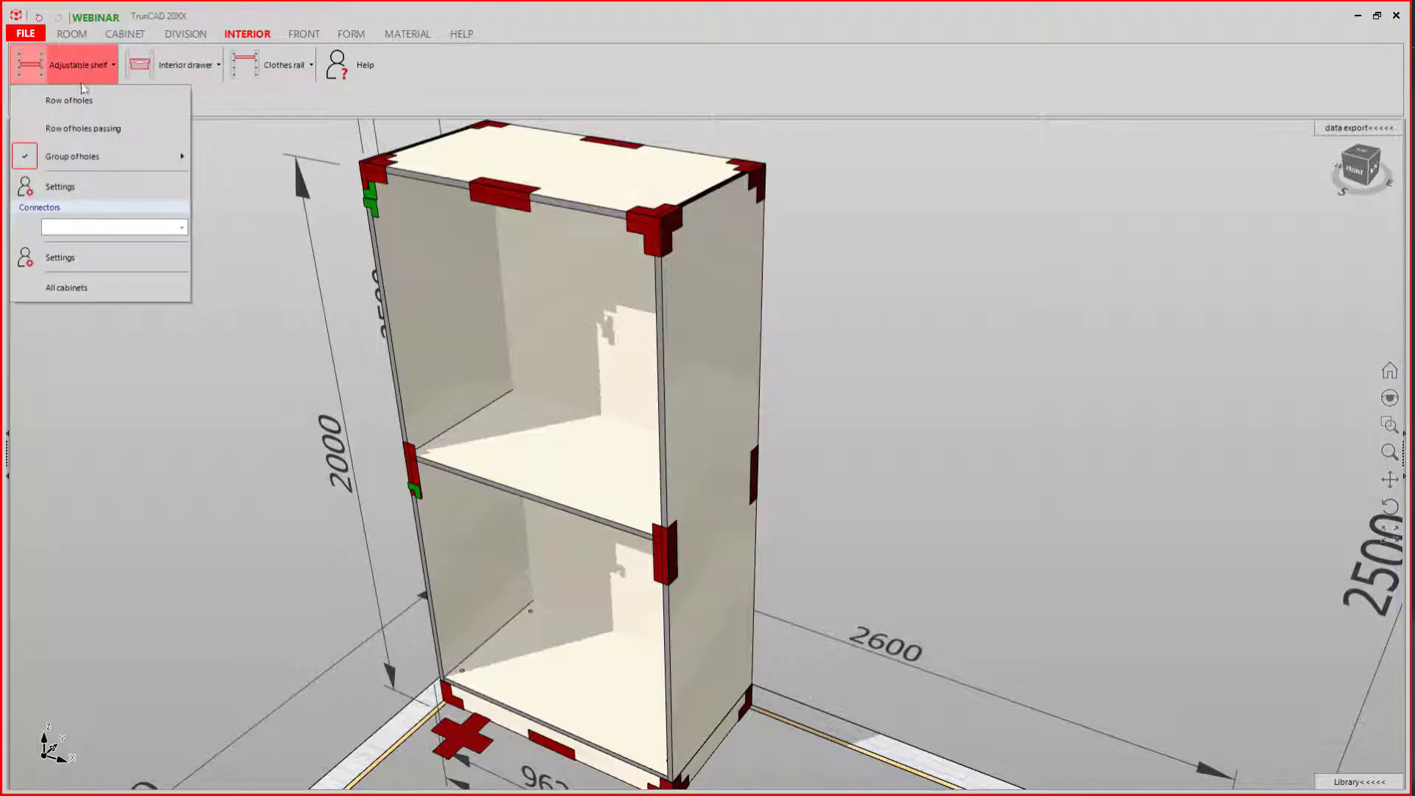
pyautogui.click(87, 110)
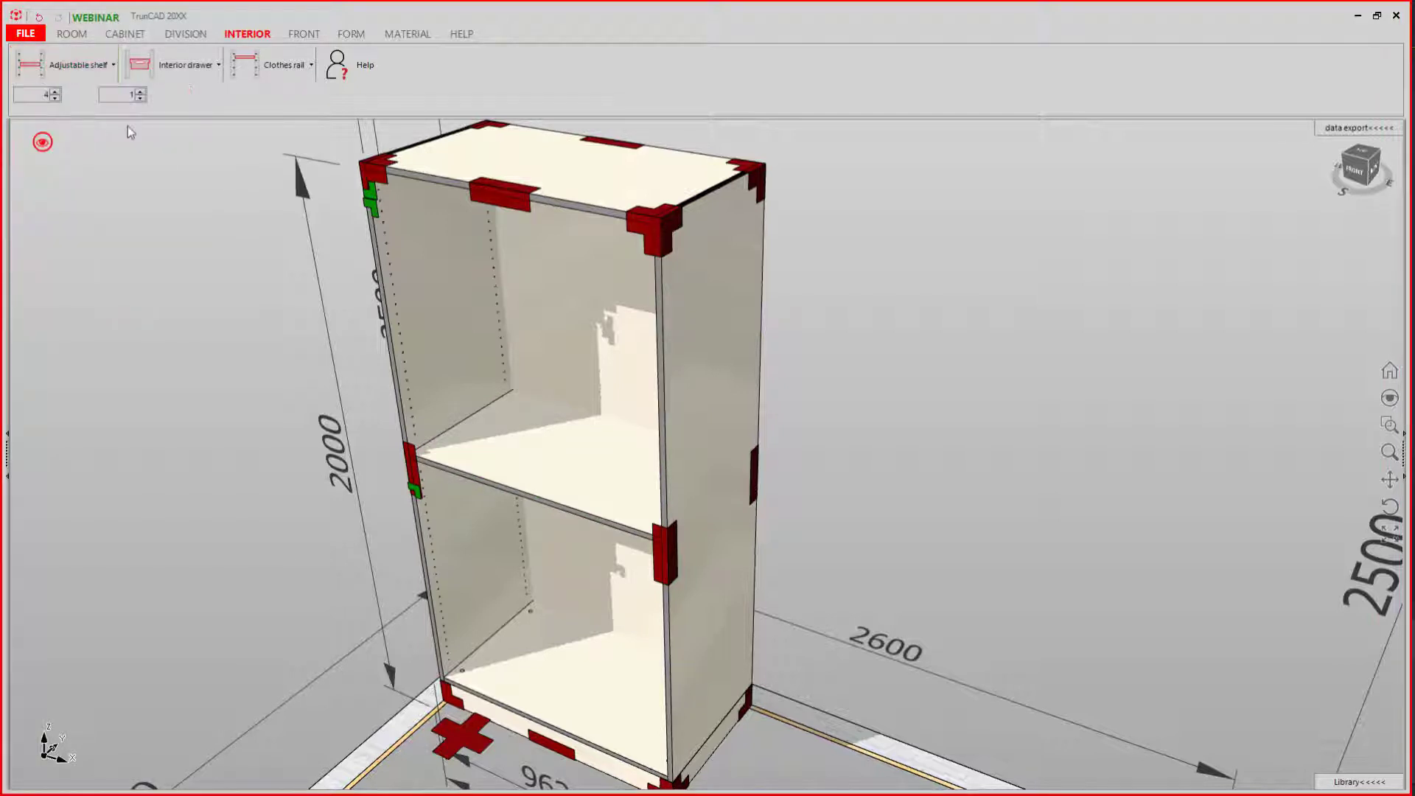
pyautogui.scroll(3, 442, 445)
# - Switch the adjustable shelf's hole pattern to Row of holes passing
pyautogui.click(440, 445)
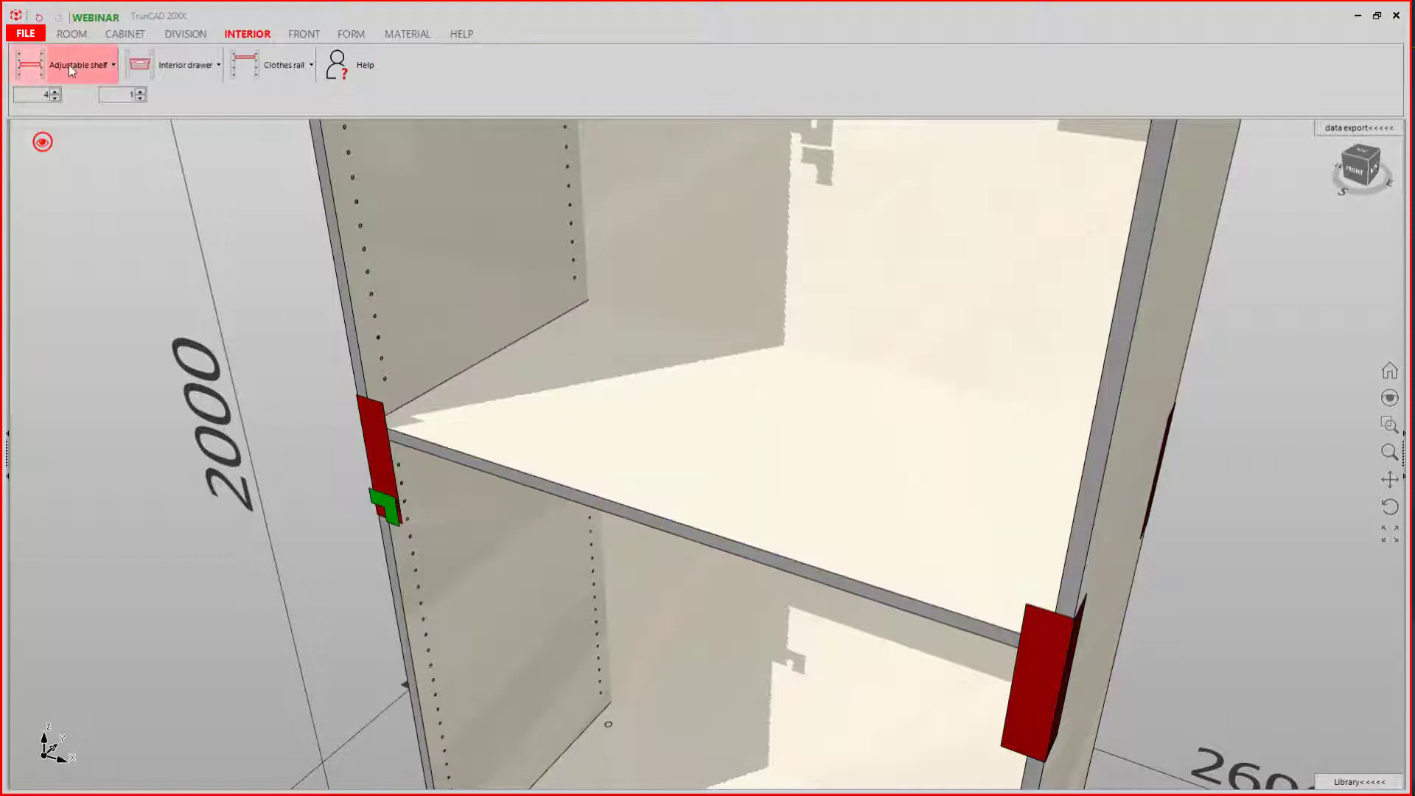
pyautogui.click(68, 65)
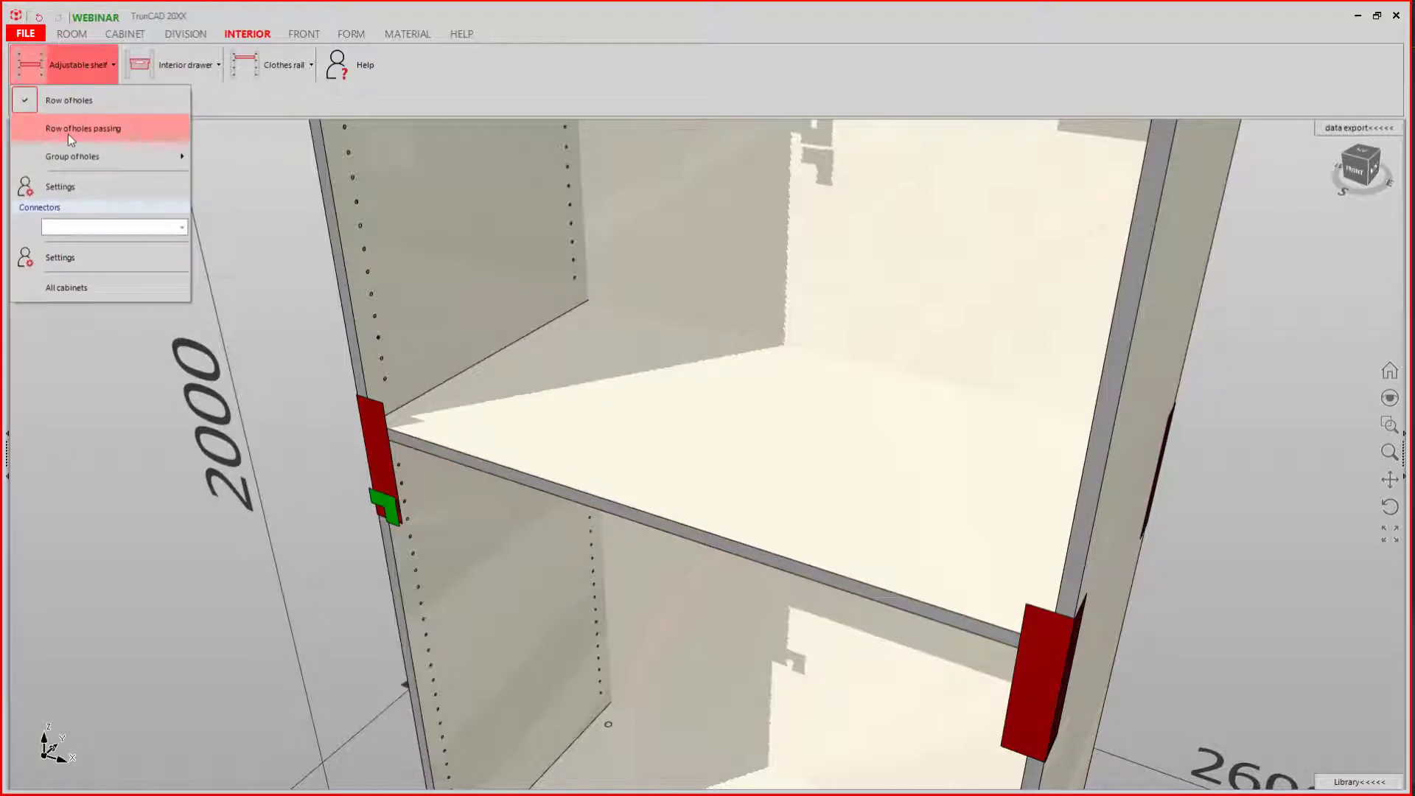
pyautogui.click(105, 130)
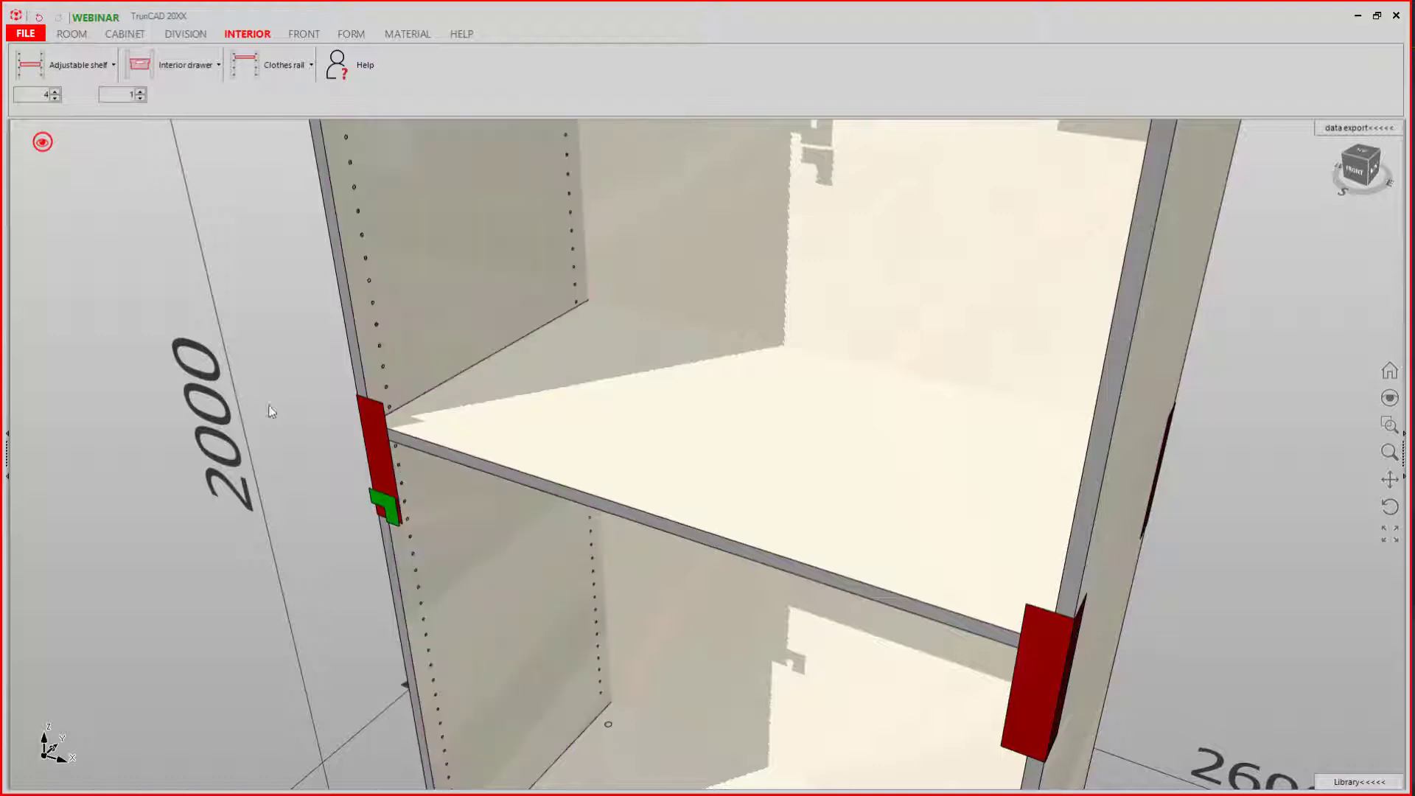
pyautogui.click(43, 142)
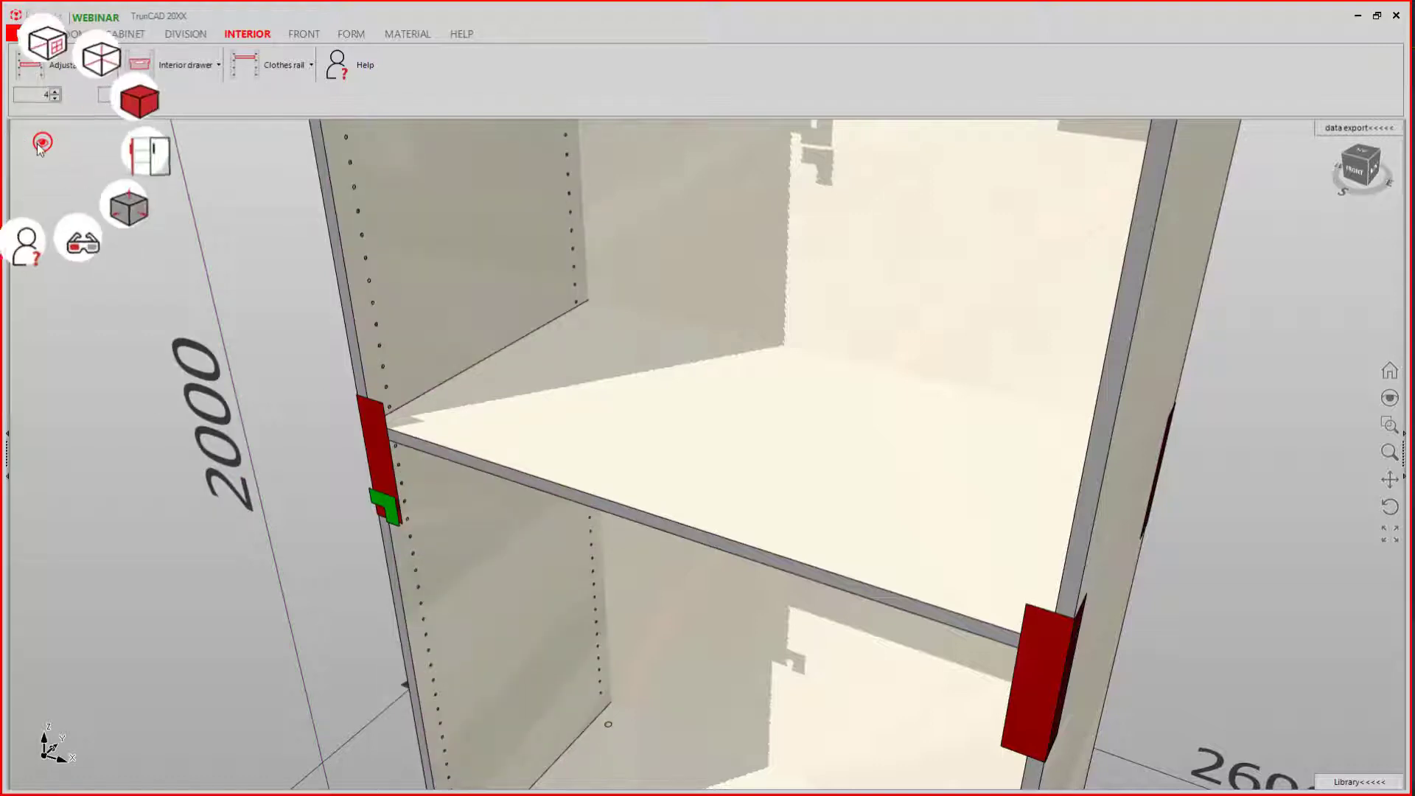
pyautogui.click(99, 61)
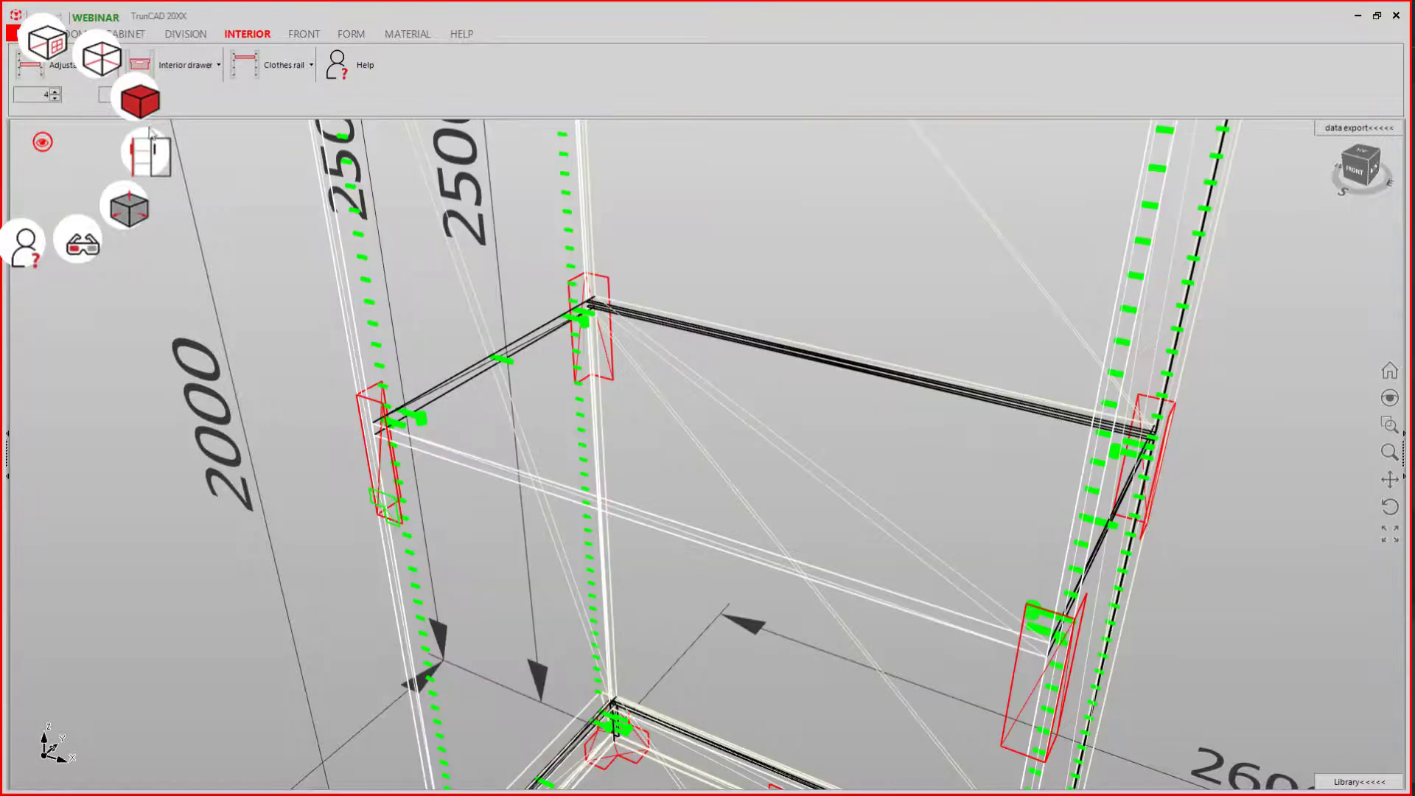
pyautogui.scroll(2, 313, 403)
pyautogui.scroll(3, 320, 406)
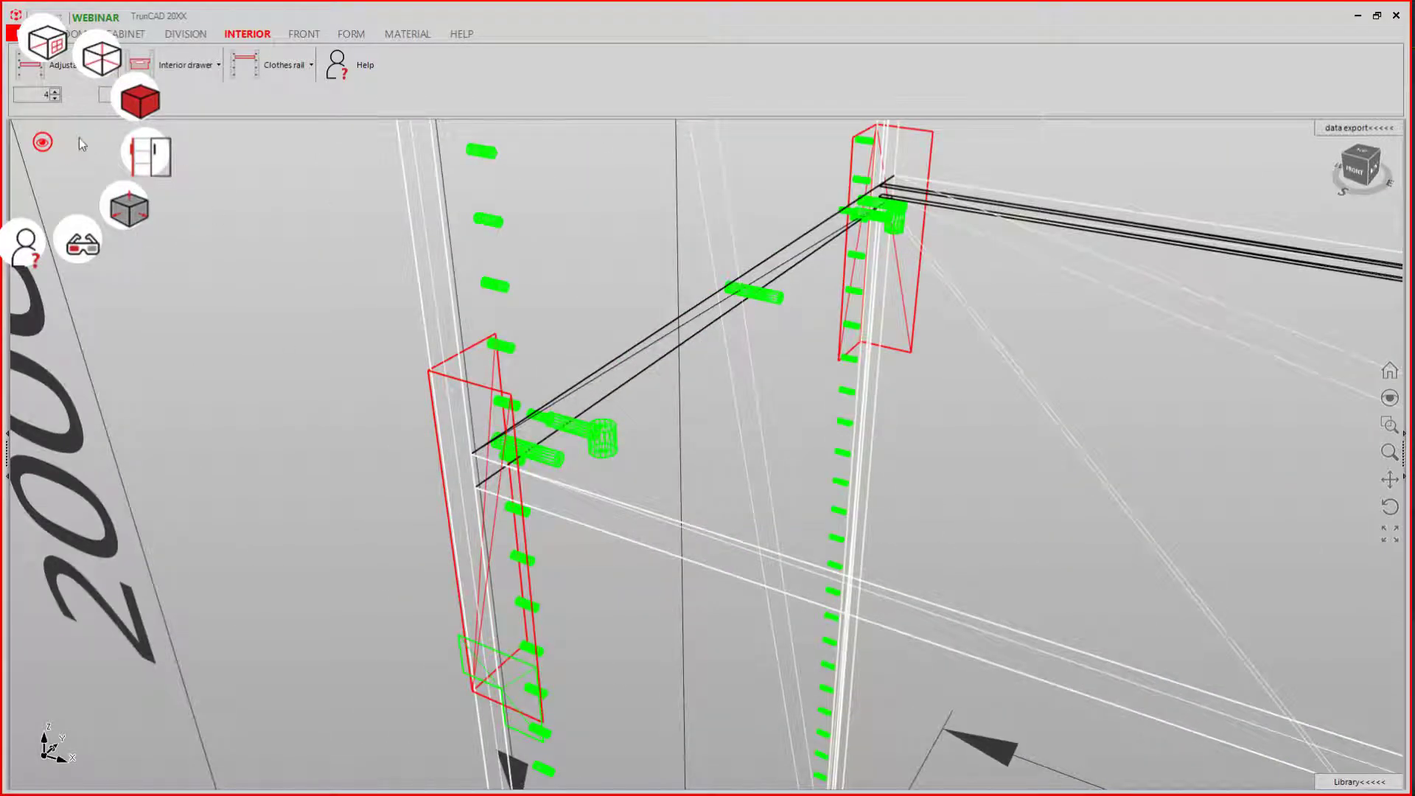
pyautogui.click(140, 104)
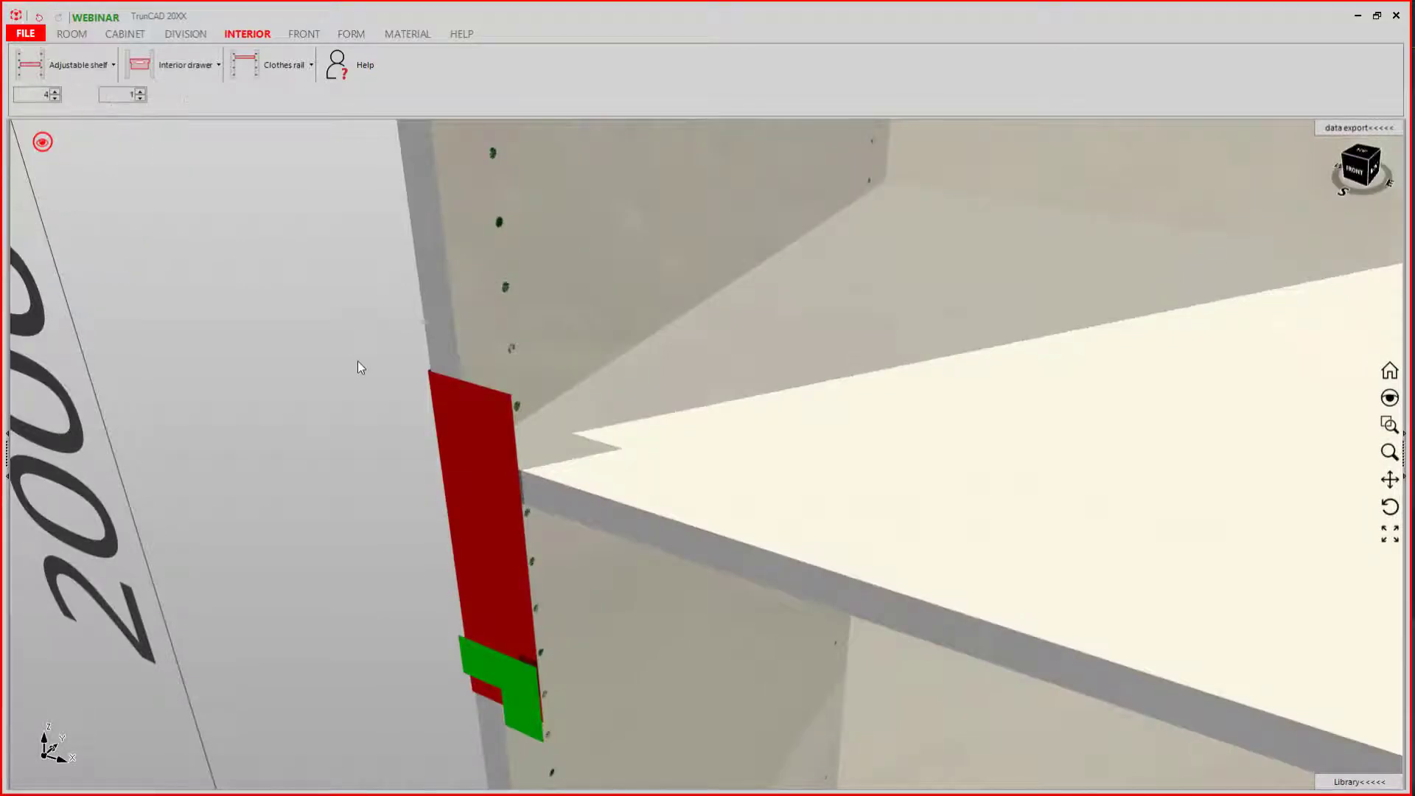
pyautogui.scroll(-3, 343, 384)
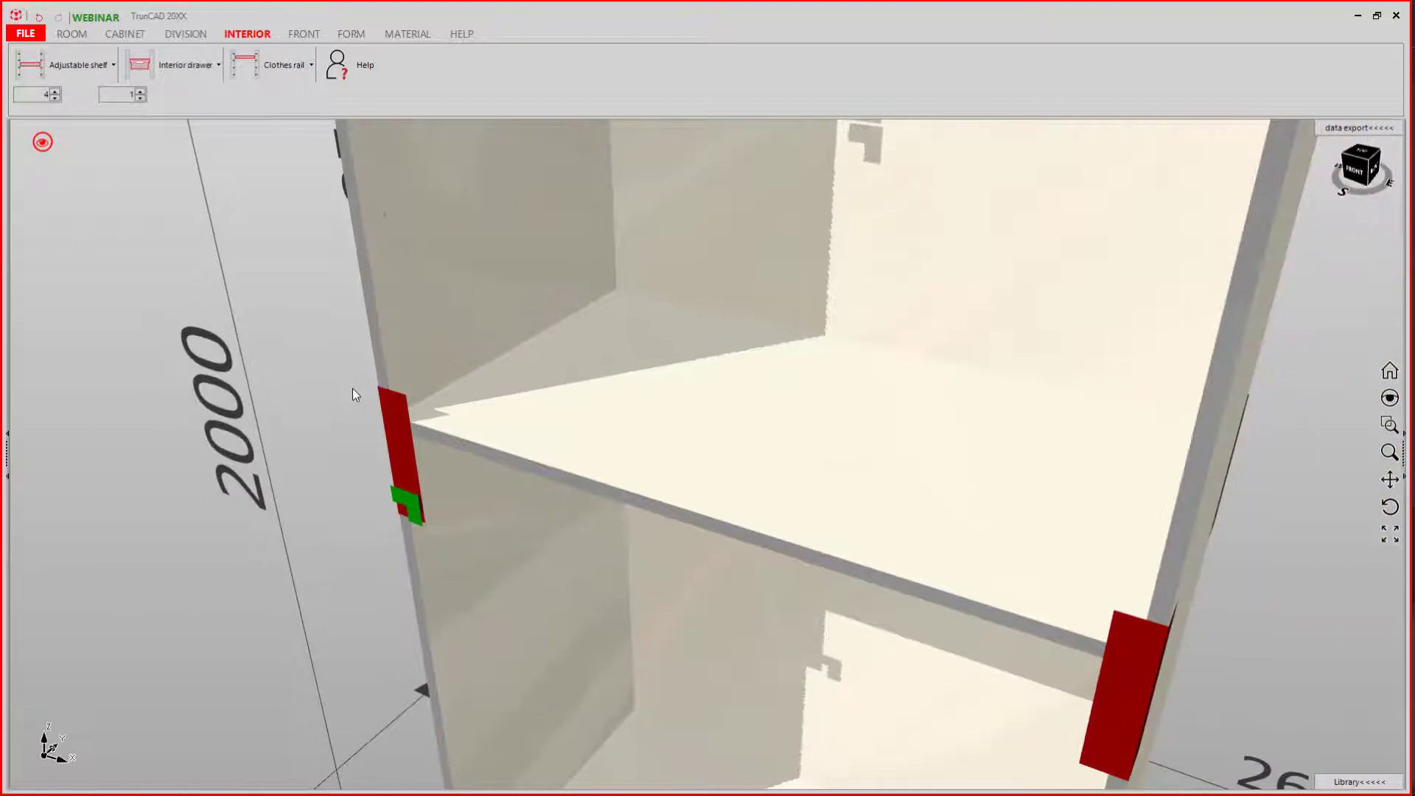
pyautogui.click(42, 142)
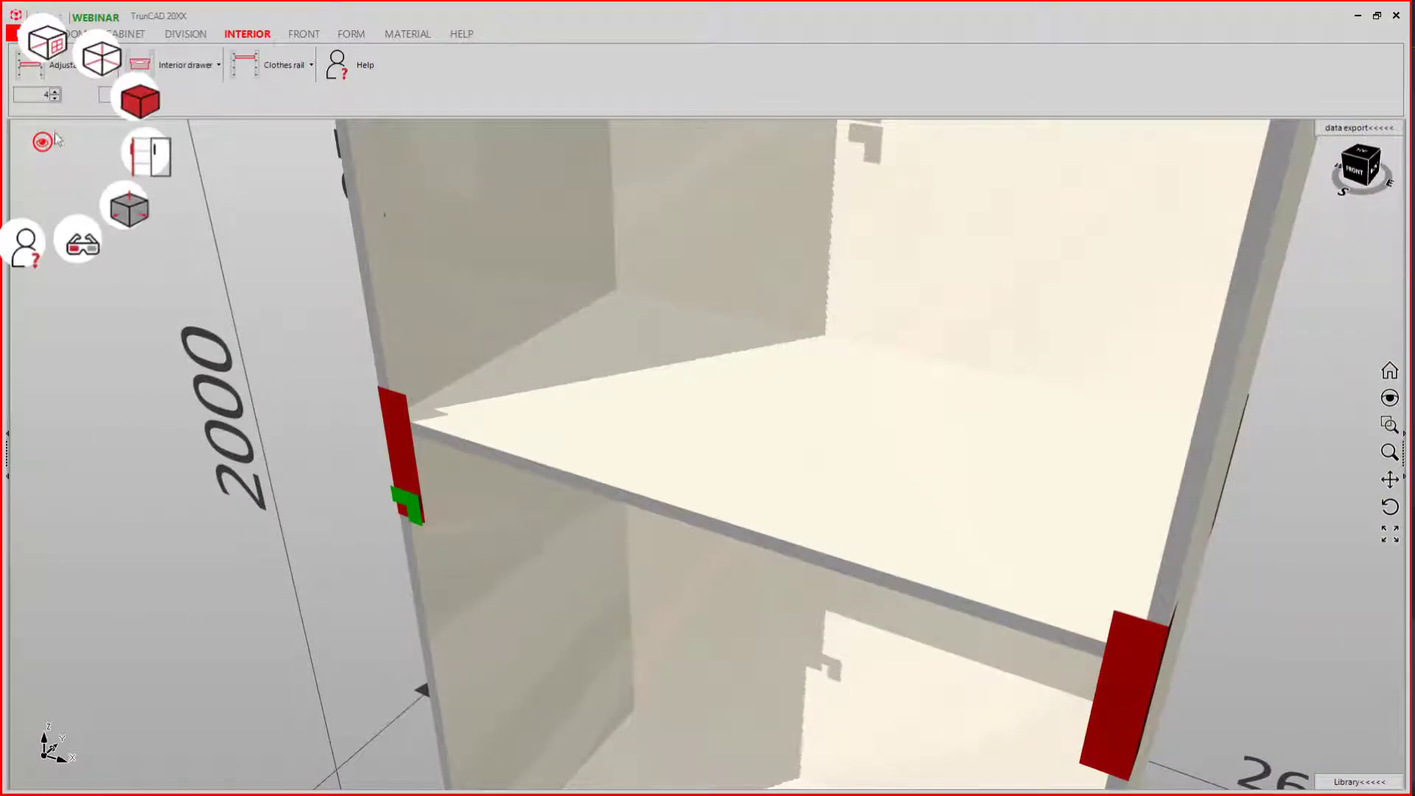
pyautogui.click(131, 111)
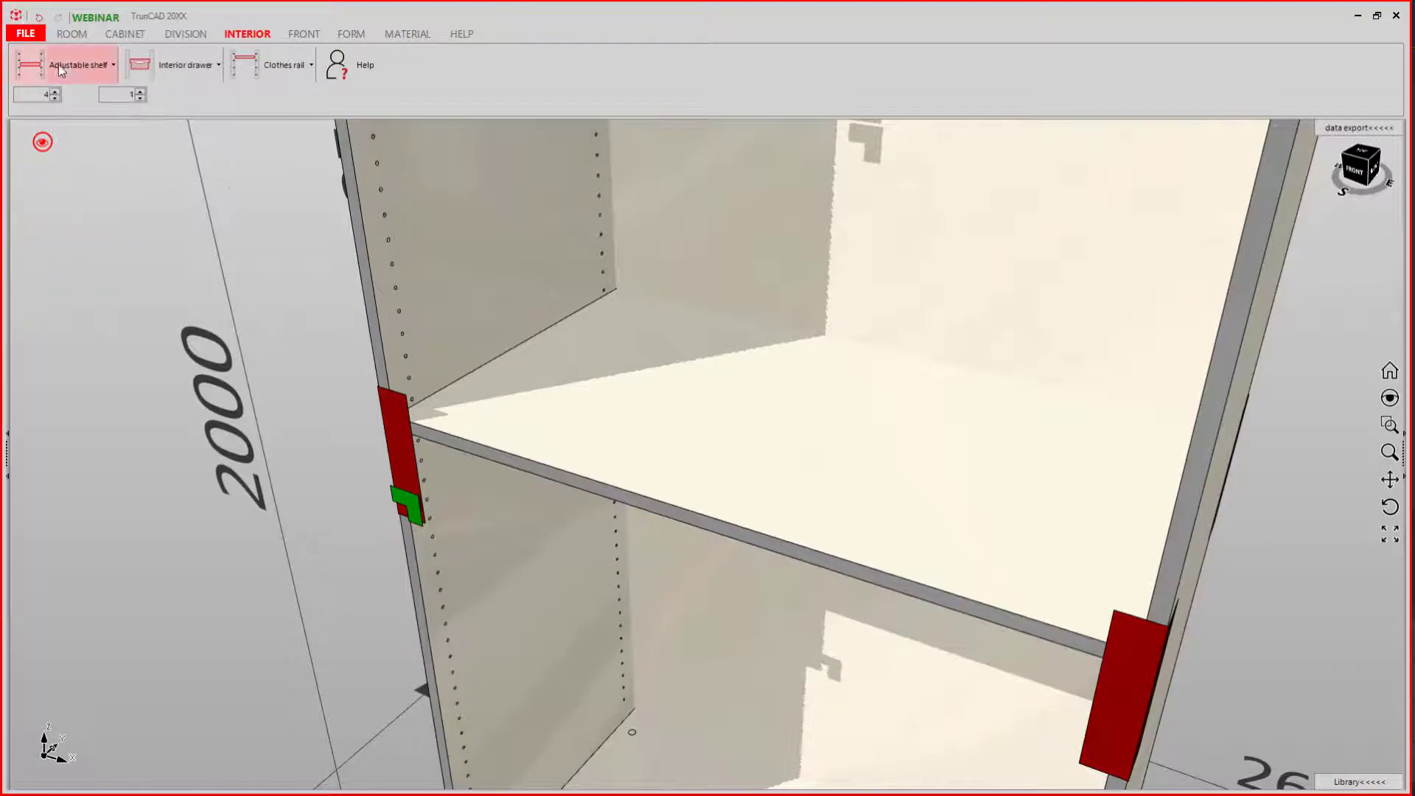
# - Set the shelf to Group of holes with No. Of holes changed from 0 to 4
pyautogui.click(60, 63)
pyautogui.moveTo(73, 157)
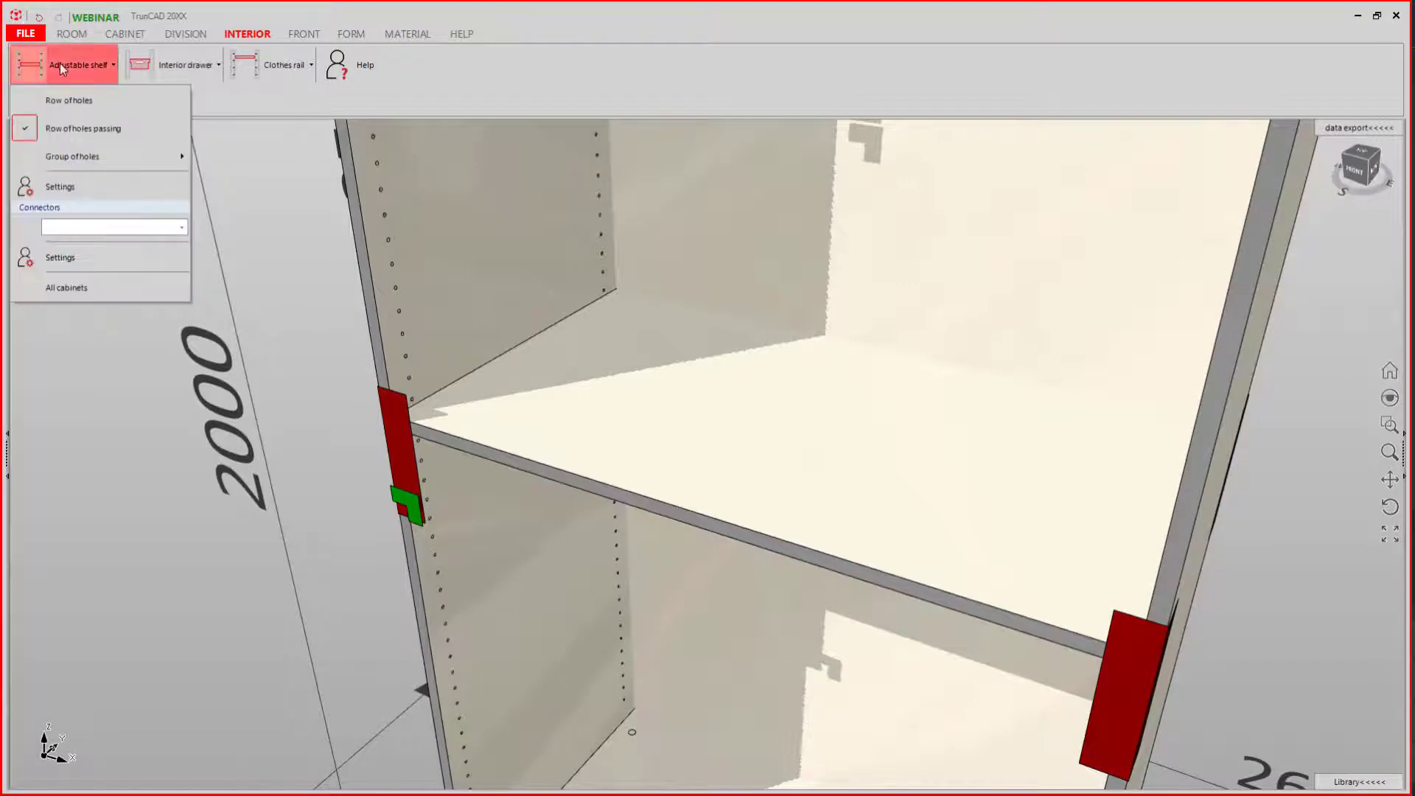
pyautogui.click(90, 157)
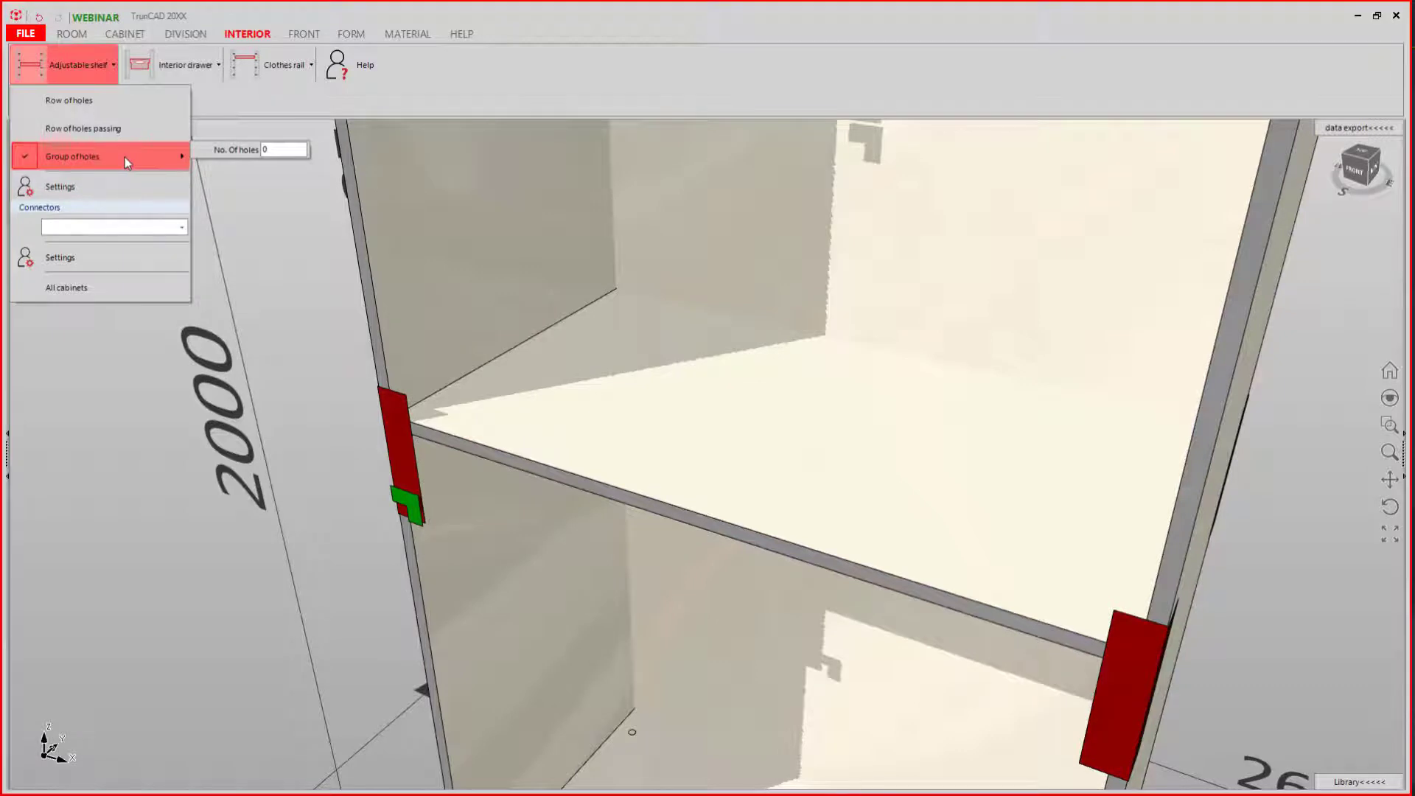
pyautogui.click(294, 148)
pyautogui.press('BackSpace')
pyautogui.write('4')
pyautogui.click(262, 214)
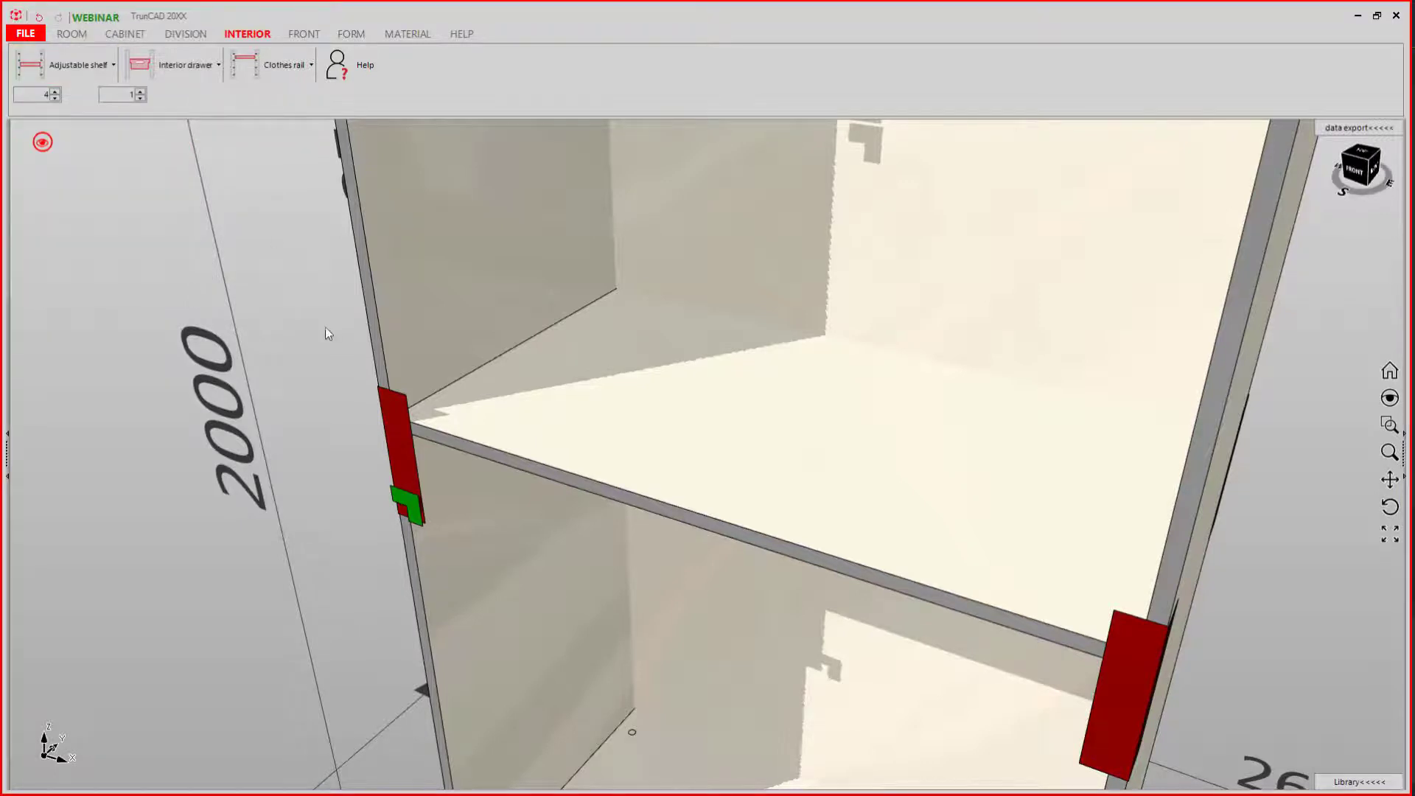
# - Lower the first shelf value to 2 and place an adjustable shelf in the lower compartment
pyautogui.click(56, 98)
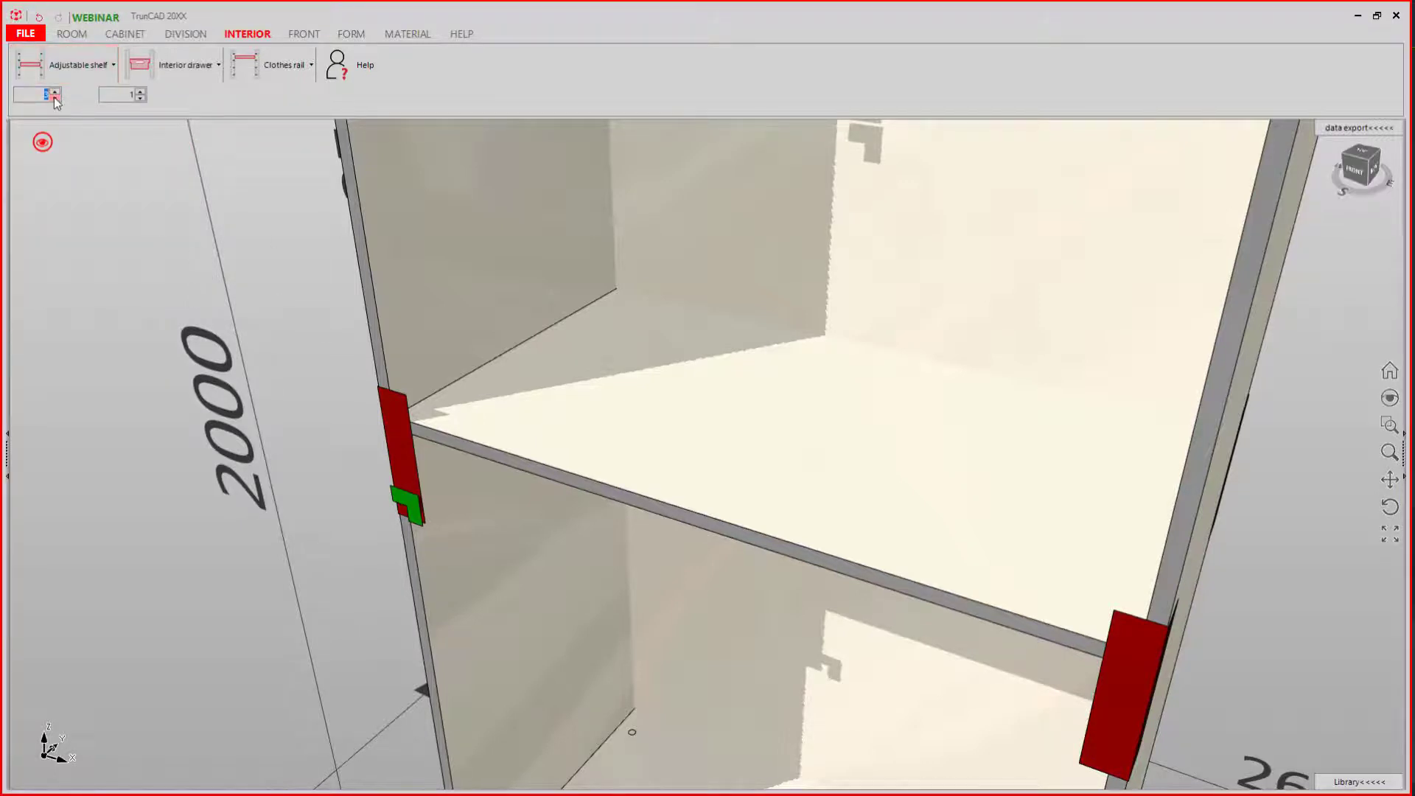
pyautogui.click(55, 98)
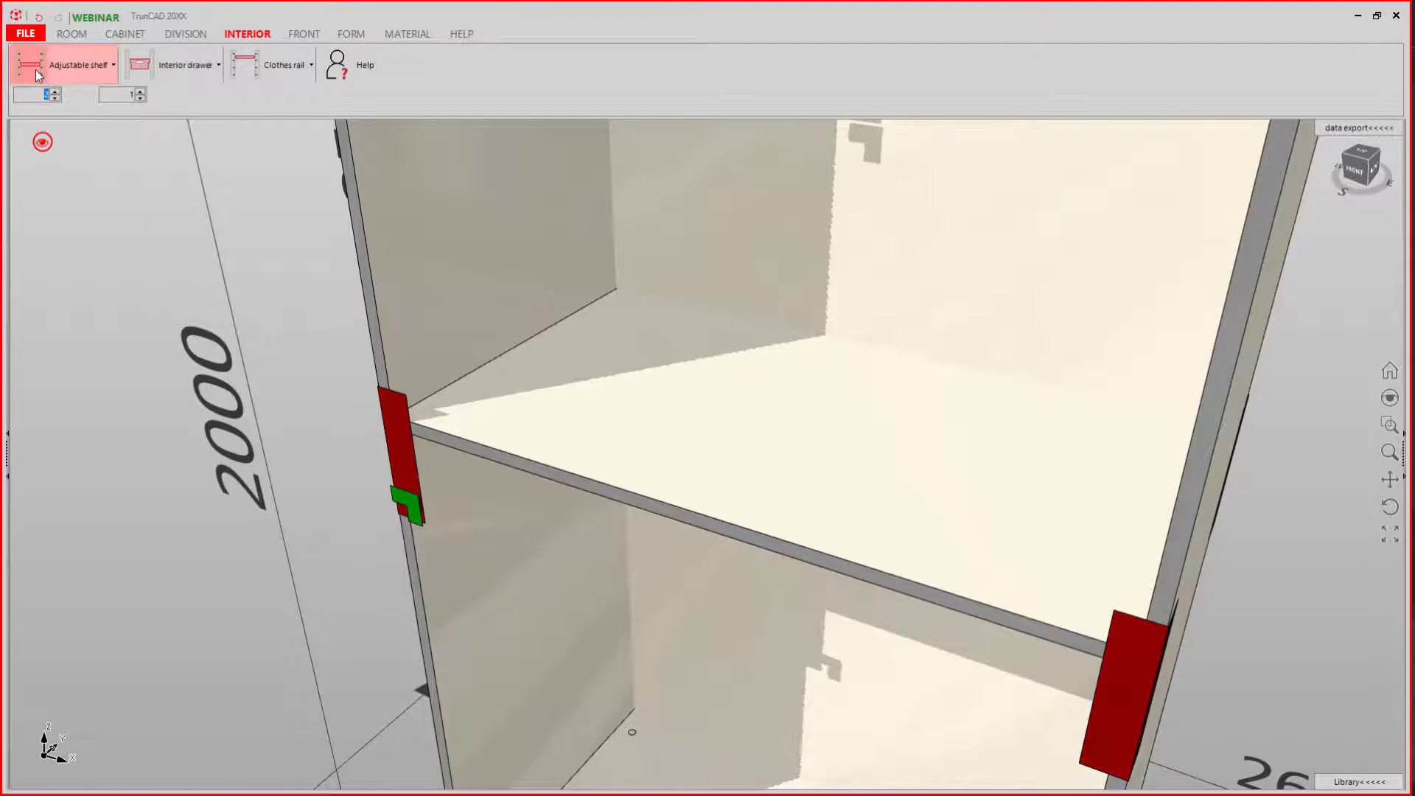
pyautogui.click(36, 69)
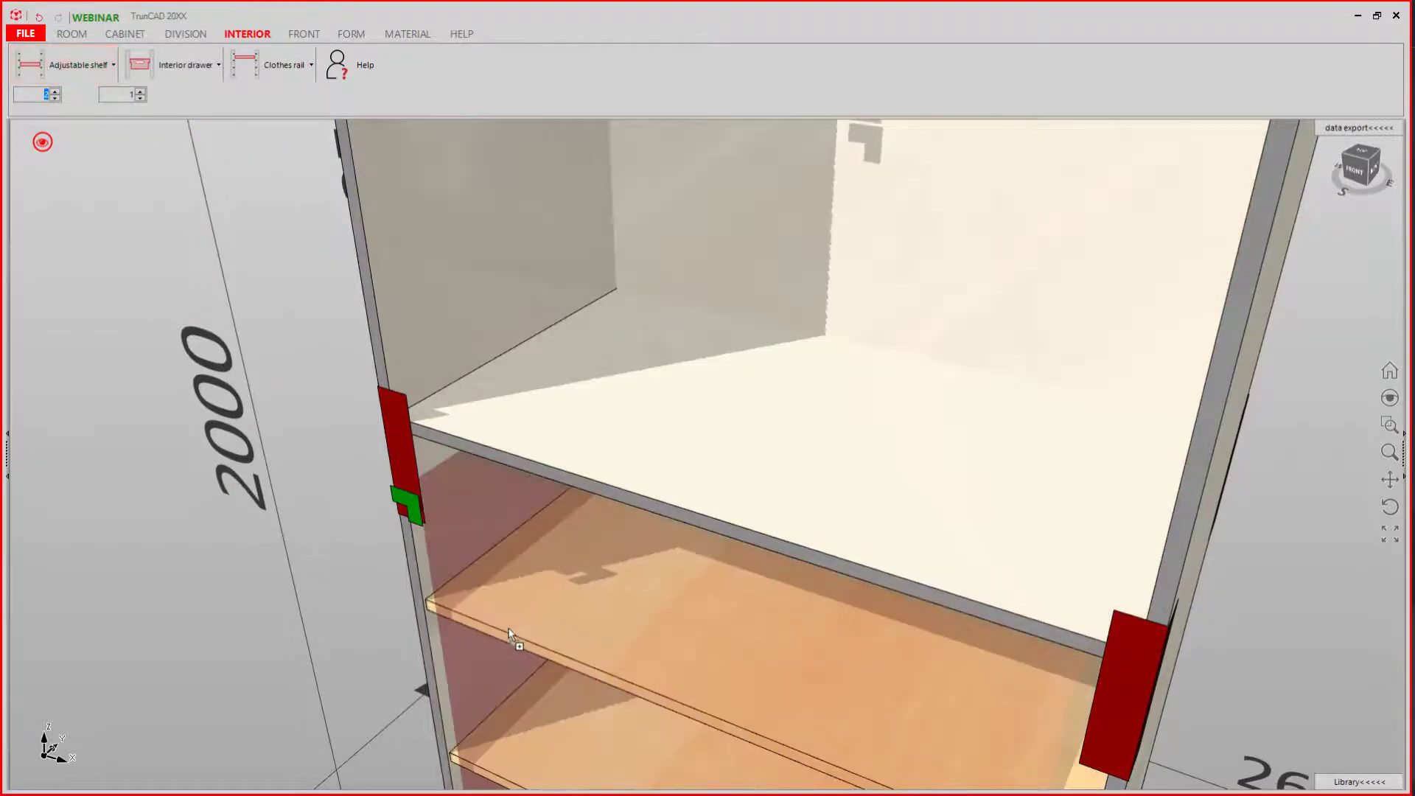
pyautogui.click(523, 620)
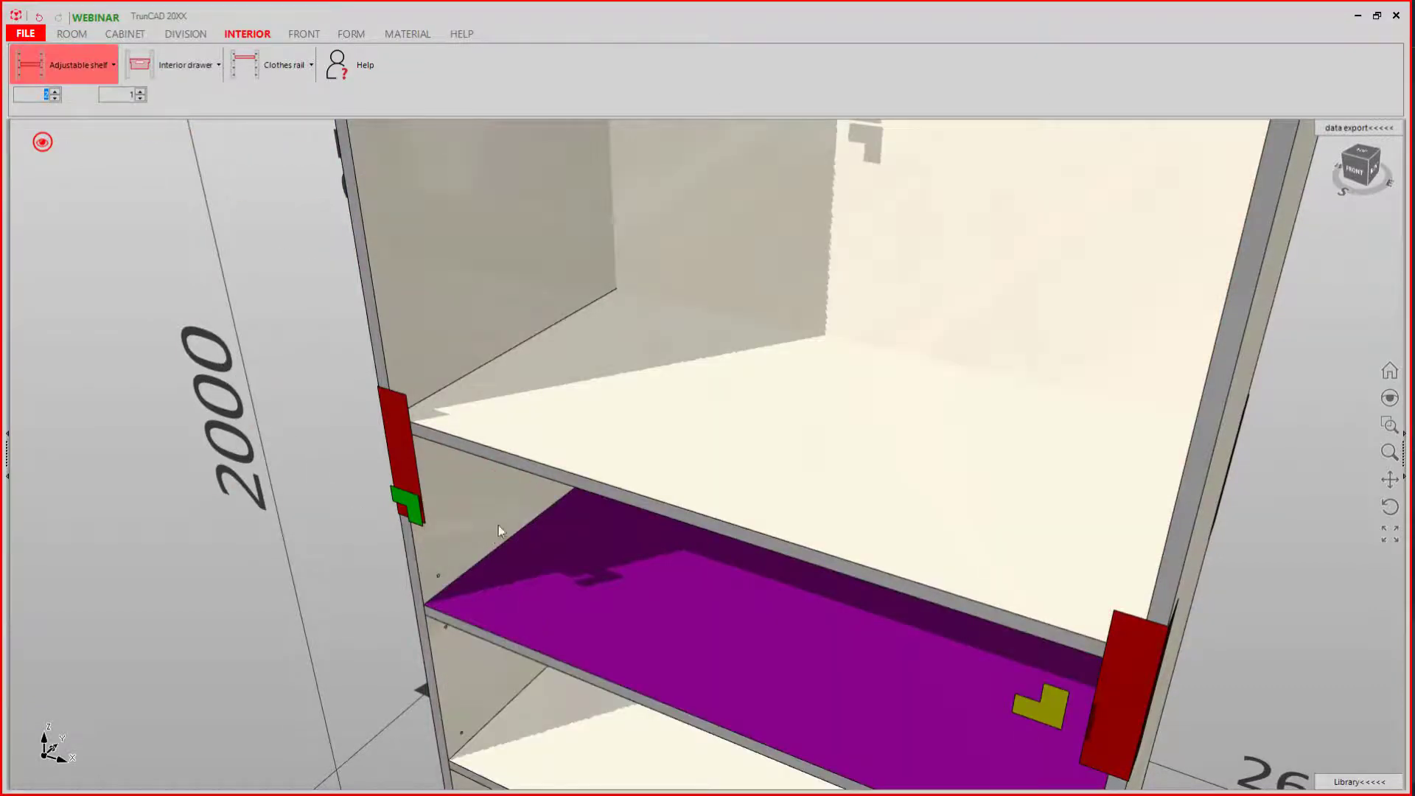
pyautogui.scroll(-5, 498, 525)
pyautogui.scroll(5, 475, 637)
pyautogui.moveTo(475, 637)
pyautogui.mouseDown(button='middle')
pyautogui.moveTo(505, 622)
pyautogui.moveTo(471, 602)
pyautogui.mouseUp(button='middle')
pyautogui.scroll(2, 442, 516)
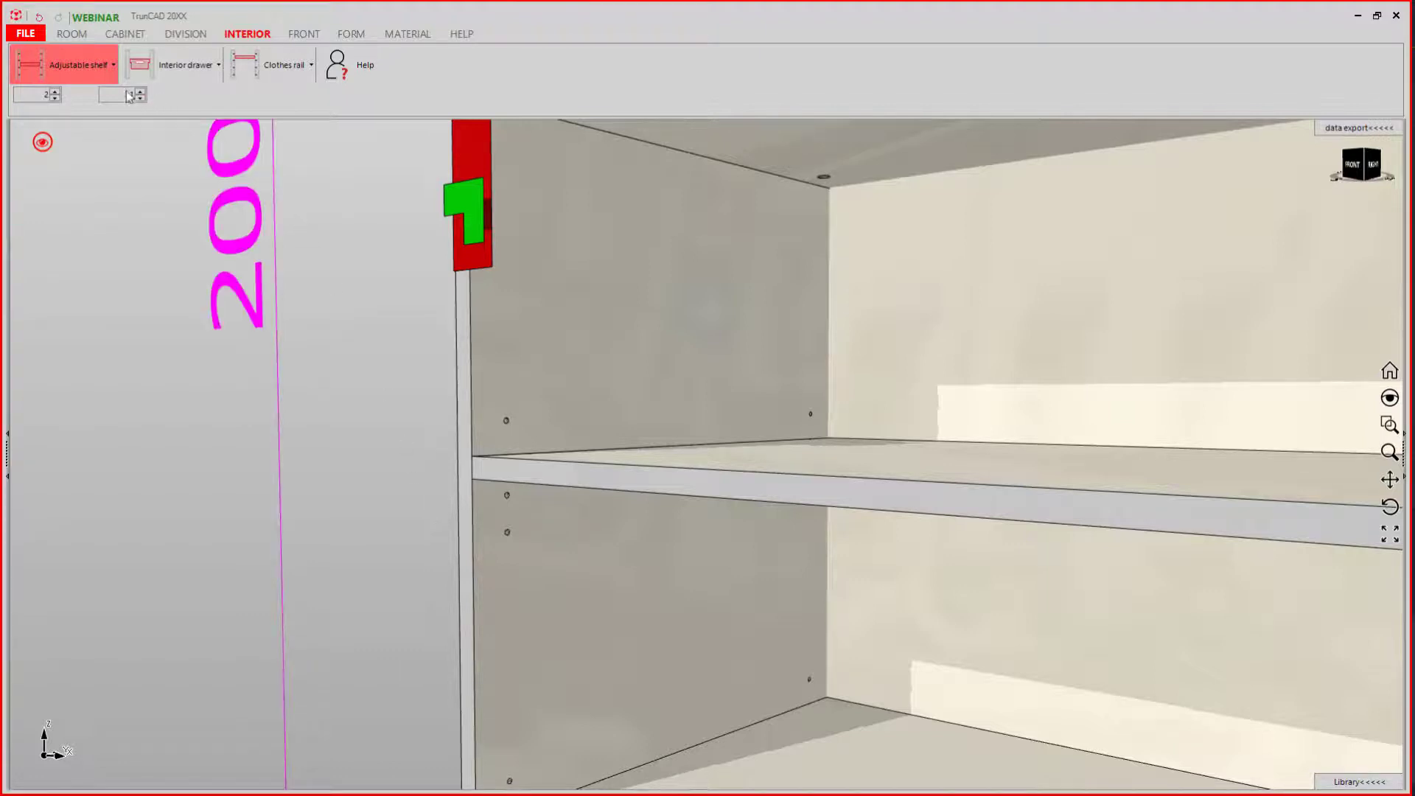
# - Change Group of holes No. Of holes from 4 to 6
pyautogui.click(107, 71)
pyautogui.moveTo(100, 156)
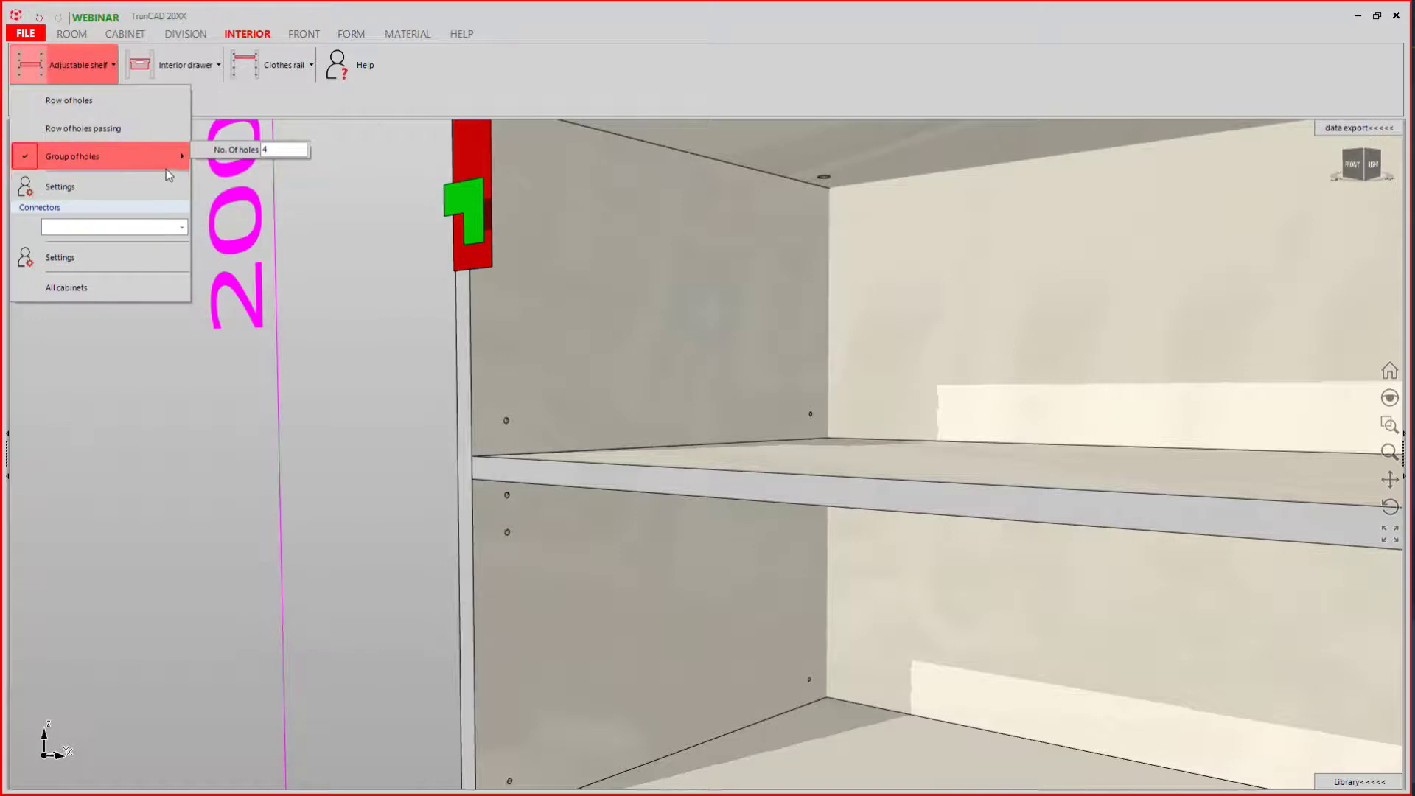
pyautogui.click(266, 150)
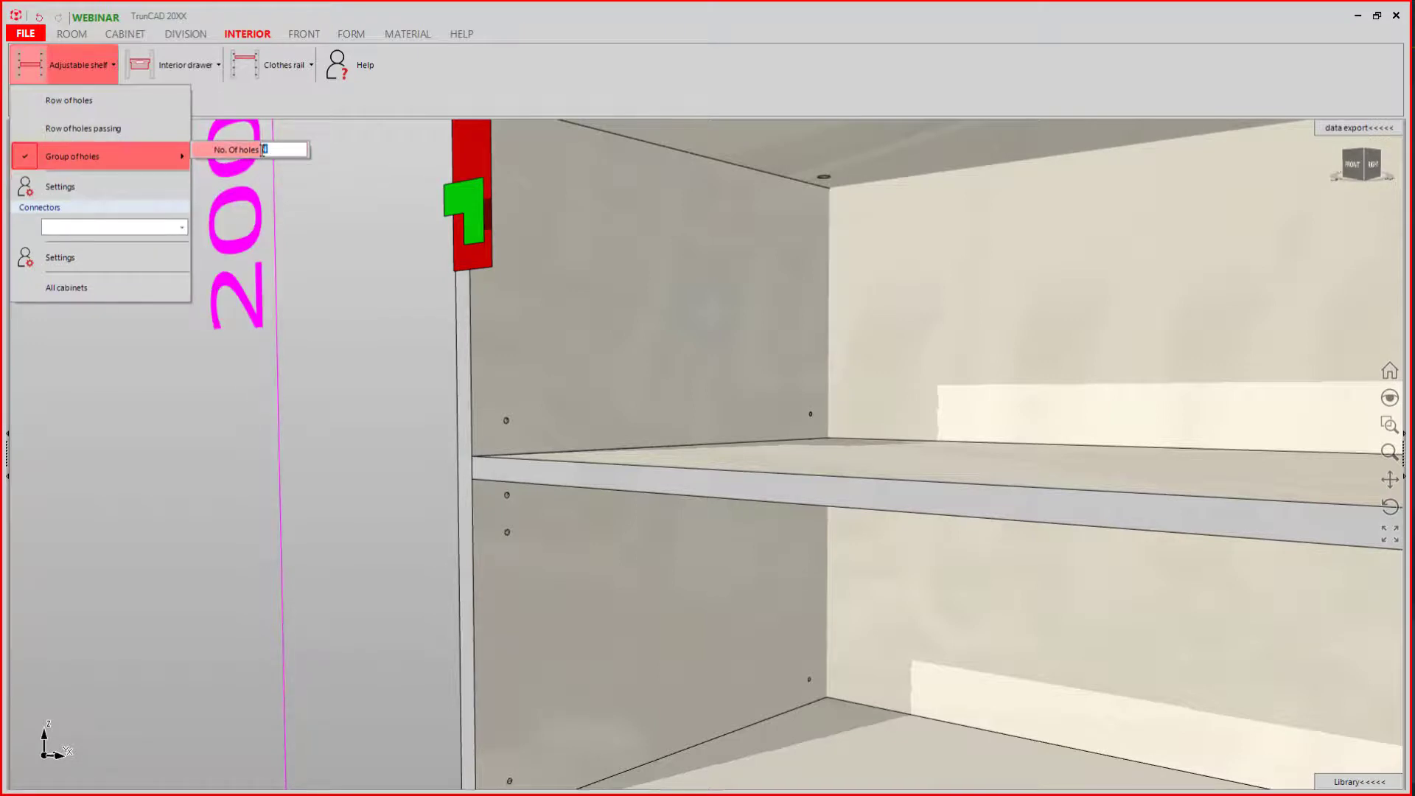
pyautogui.write('6')
pyautogui.press('Return')
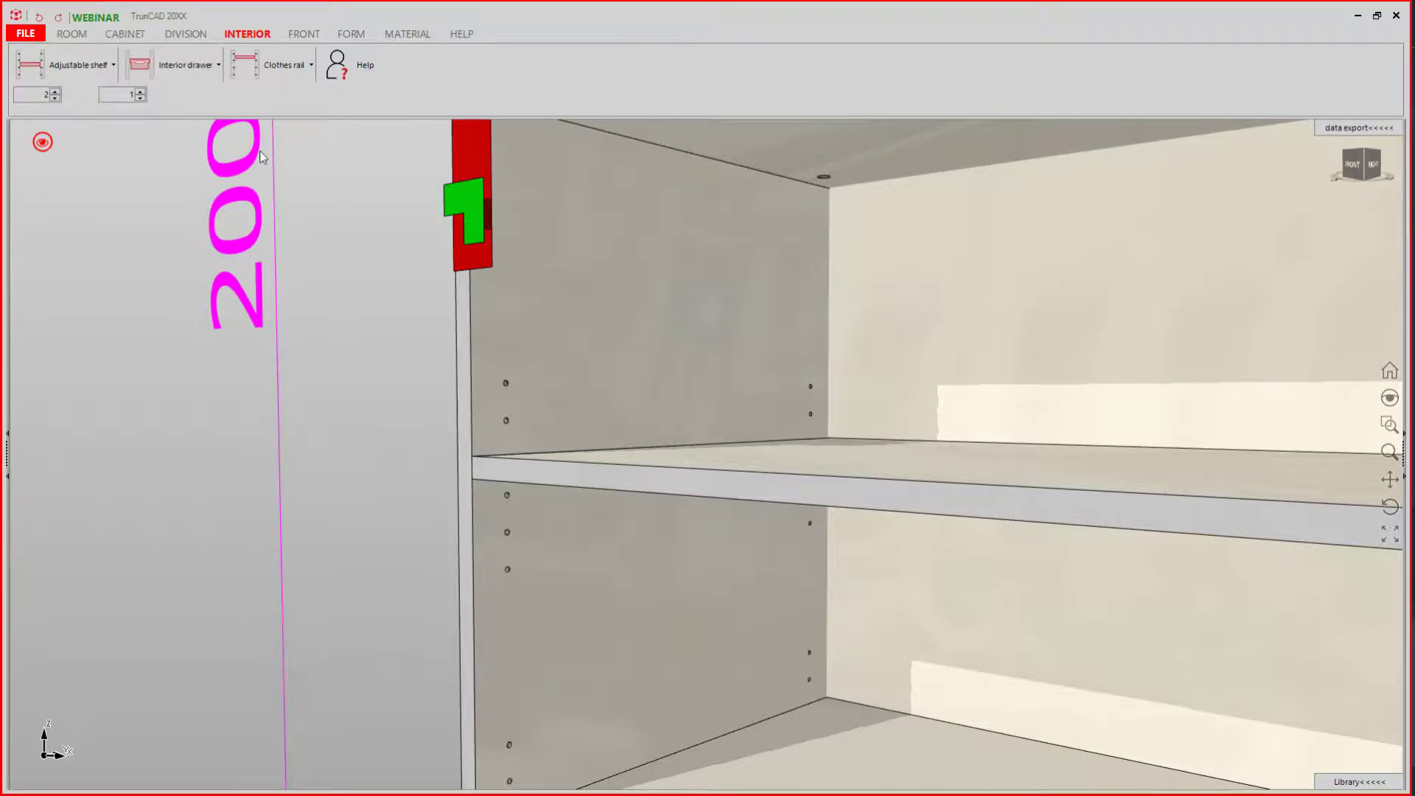
pyautogui.click(84, 70)
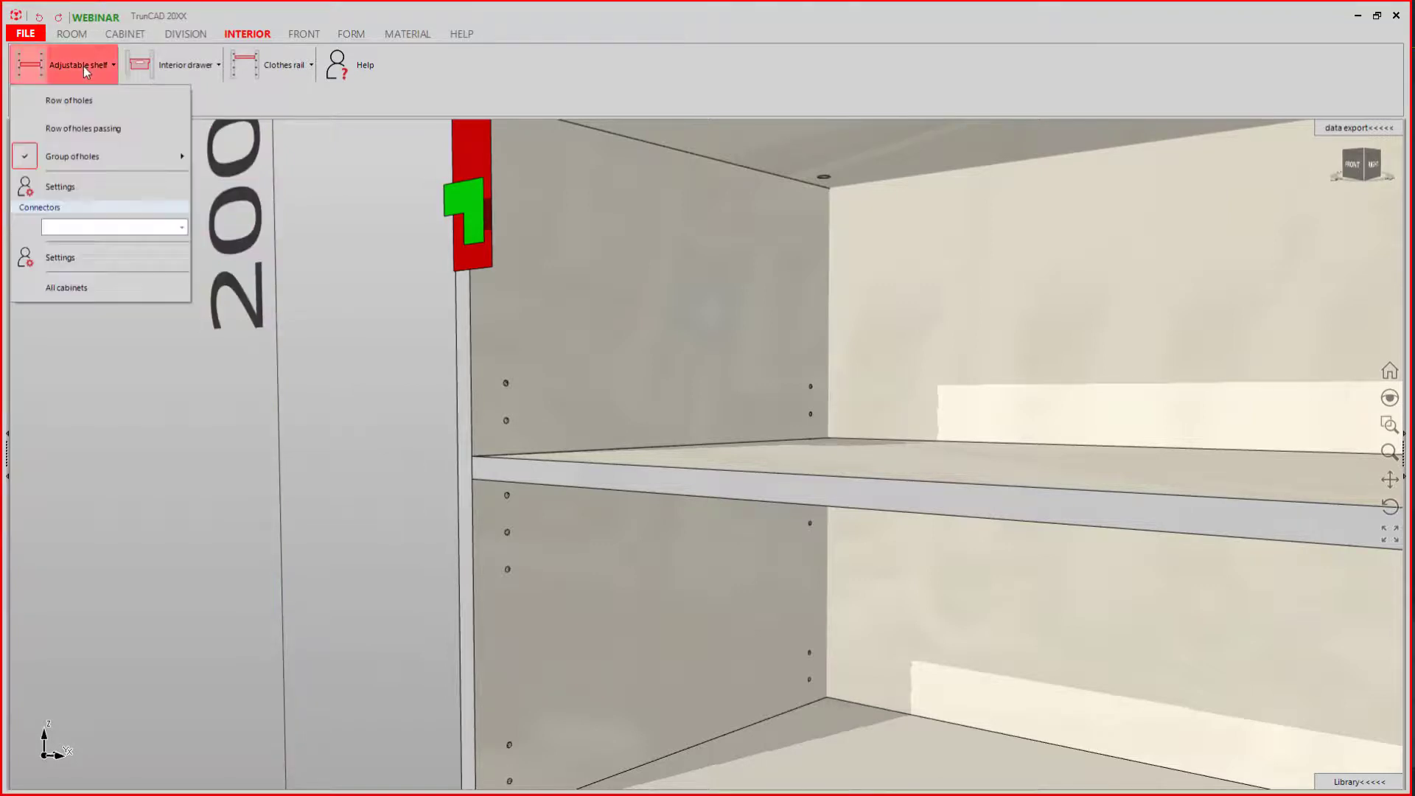
pyautogui.click(90, 184)
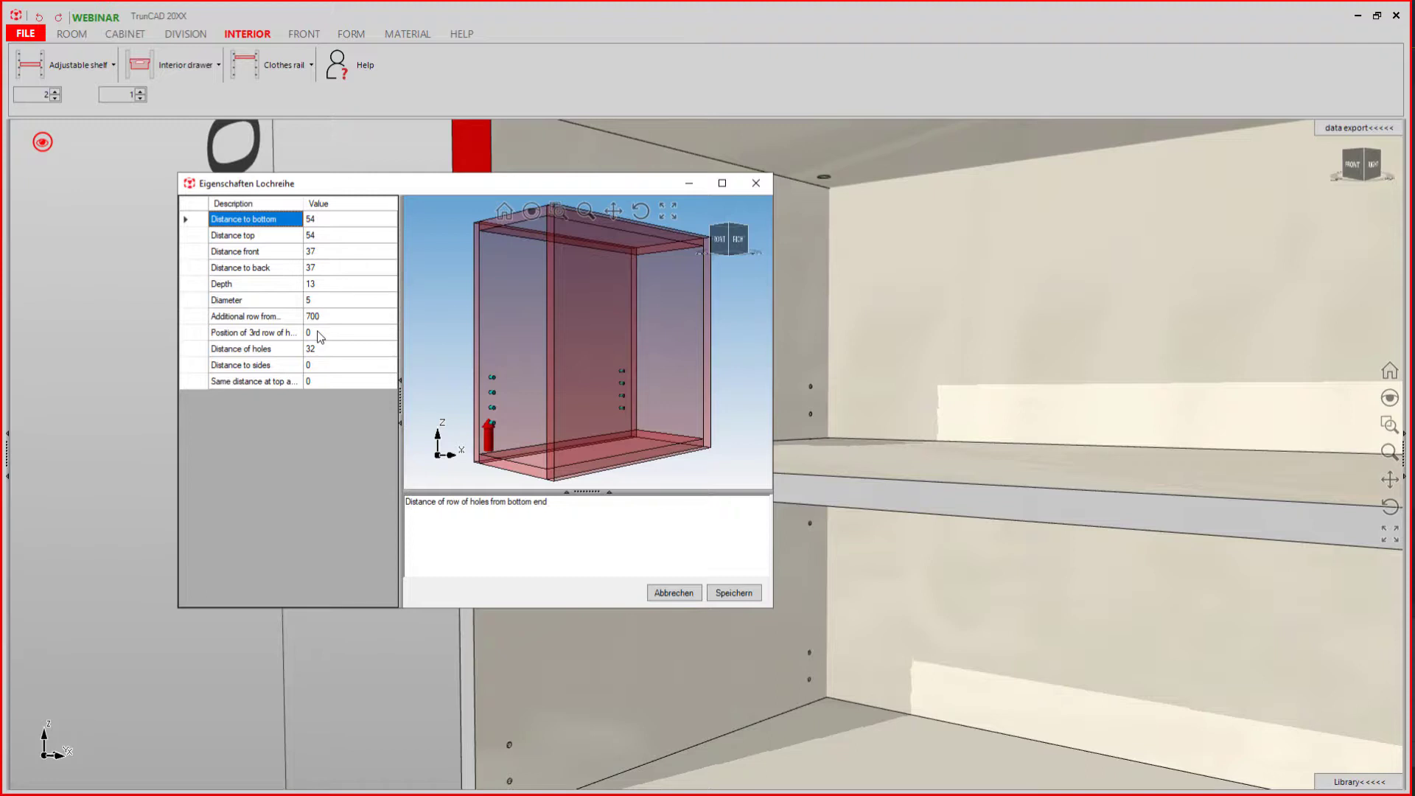
pyautogui.click(324, 370)
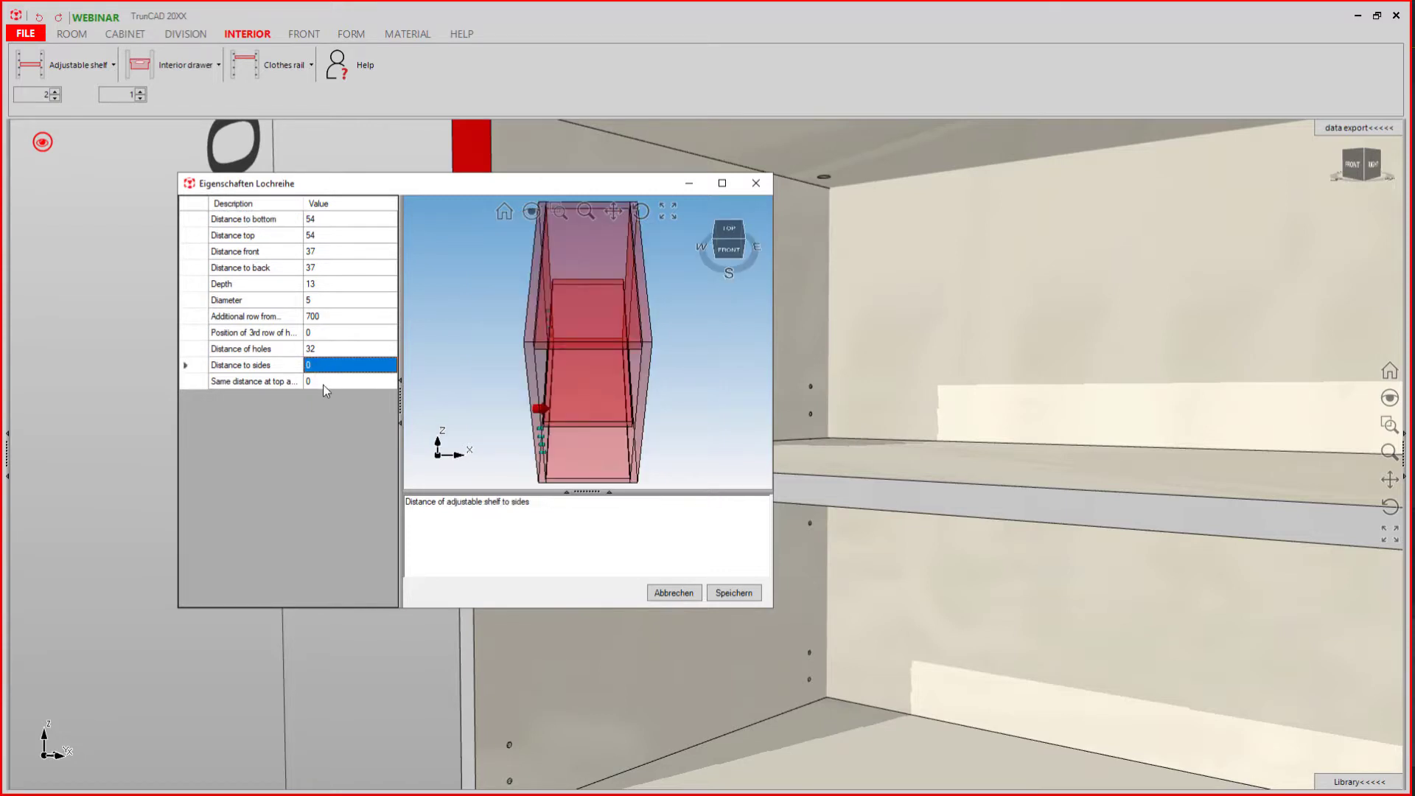
pyautogui.click(323, 382)
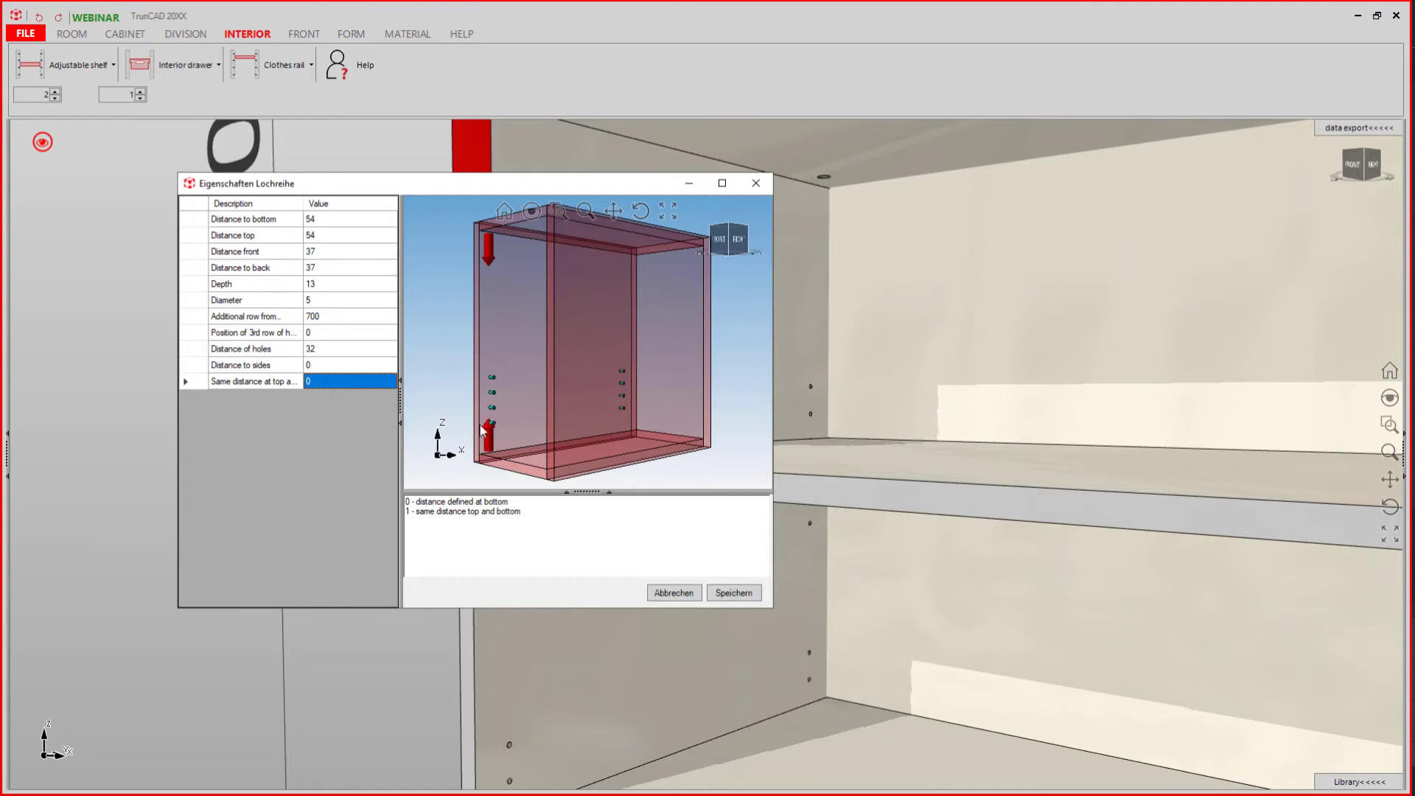
pyautogui.click(718, 593)
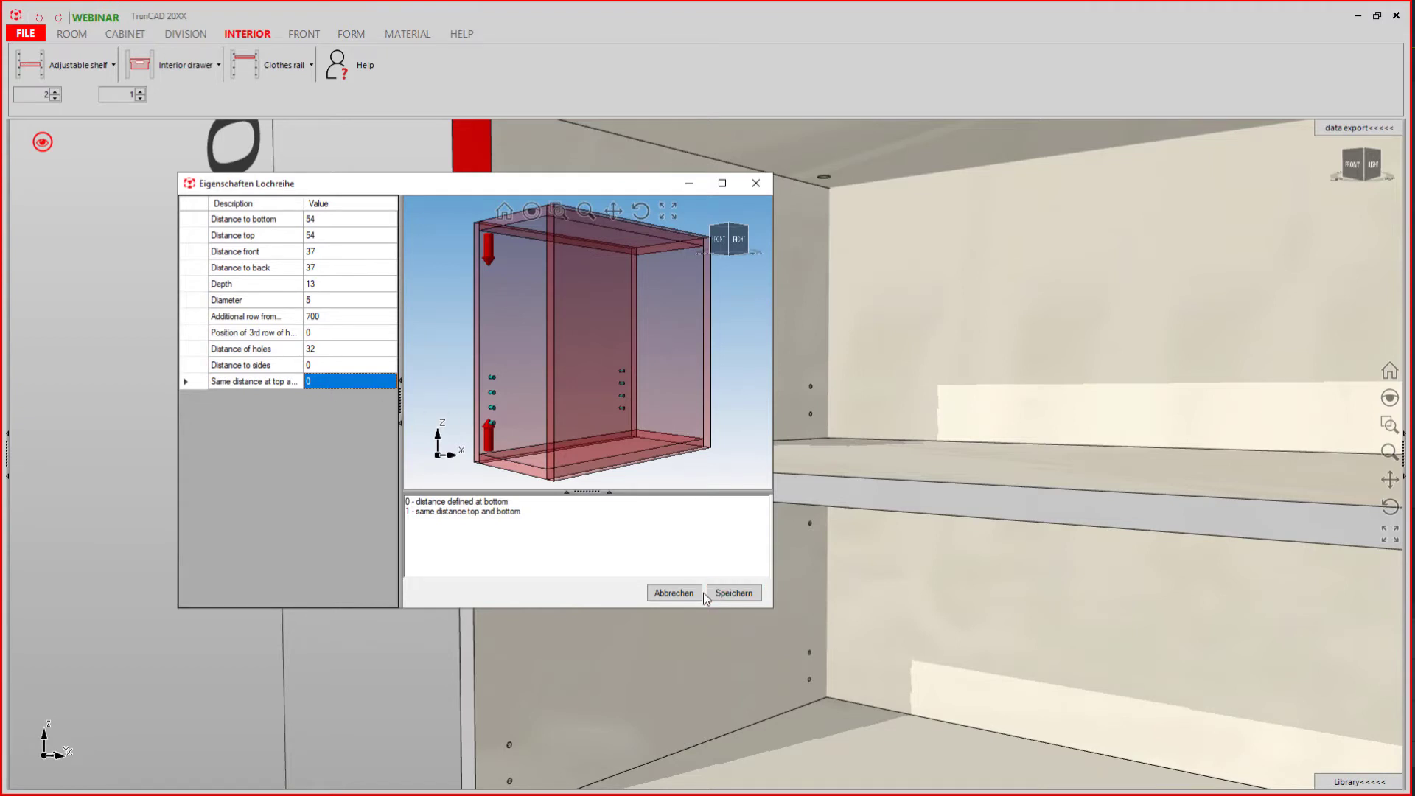